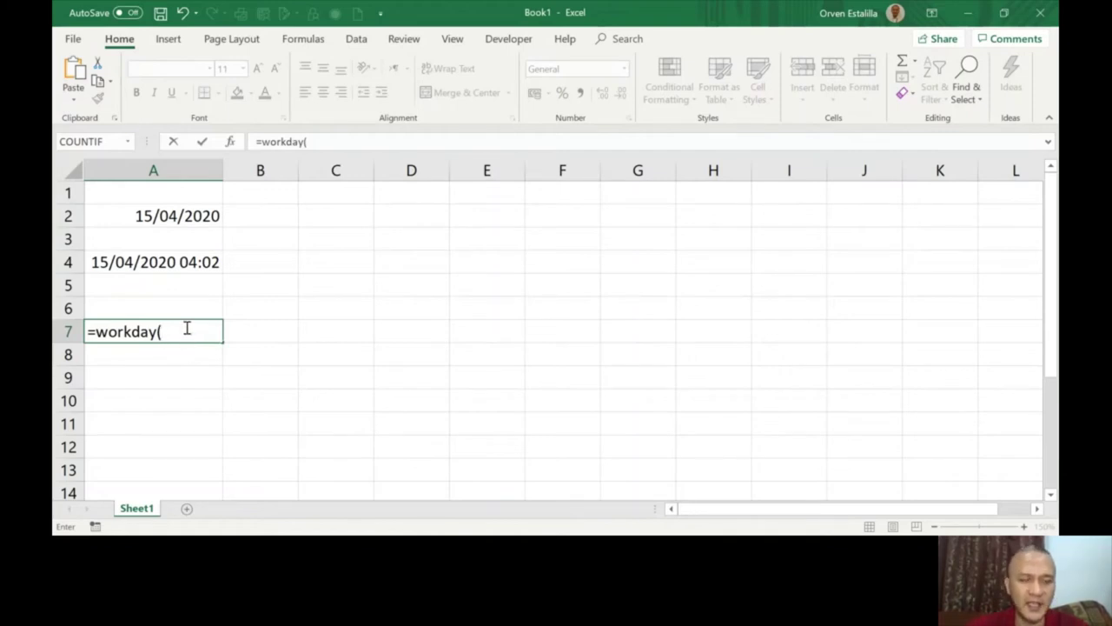
Give the WORKDAY formula in A7 the start date 15/04/2020 and 20 days
{"action": "type", "text": "15"}
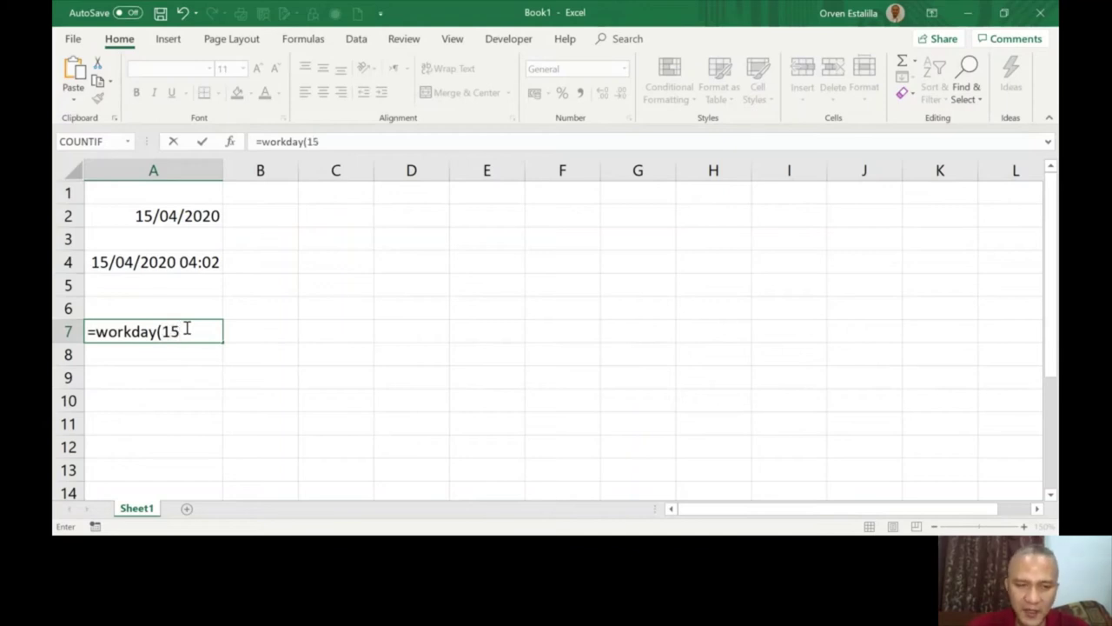
{"action": "type", "text": "/0"}
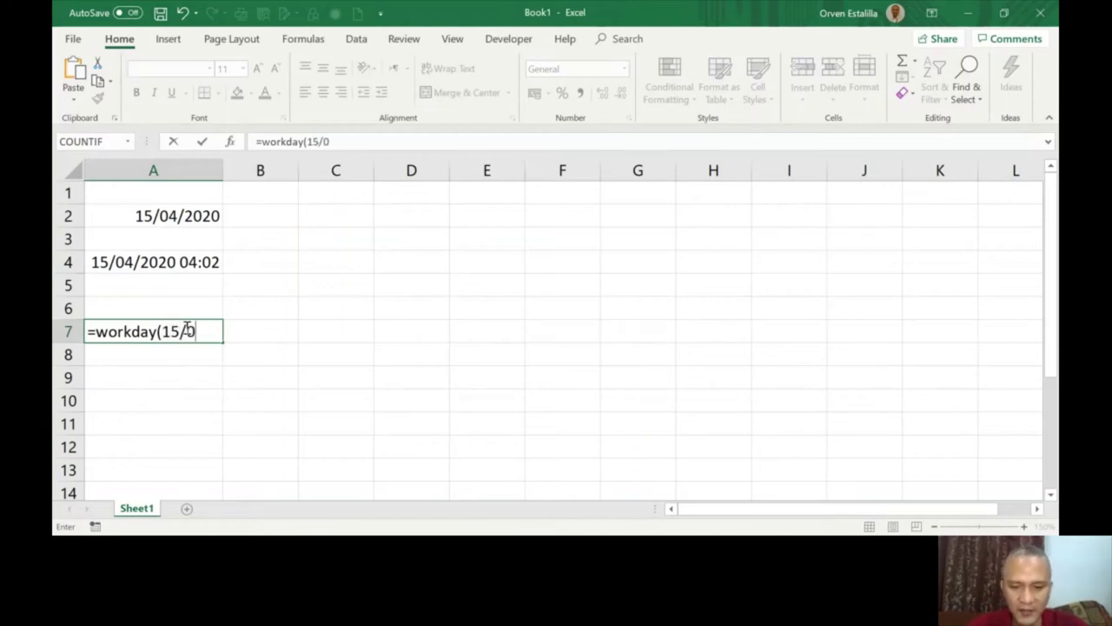
{"action": "type", "text": "4/2020"}
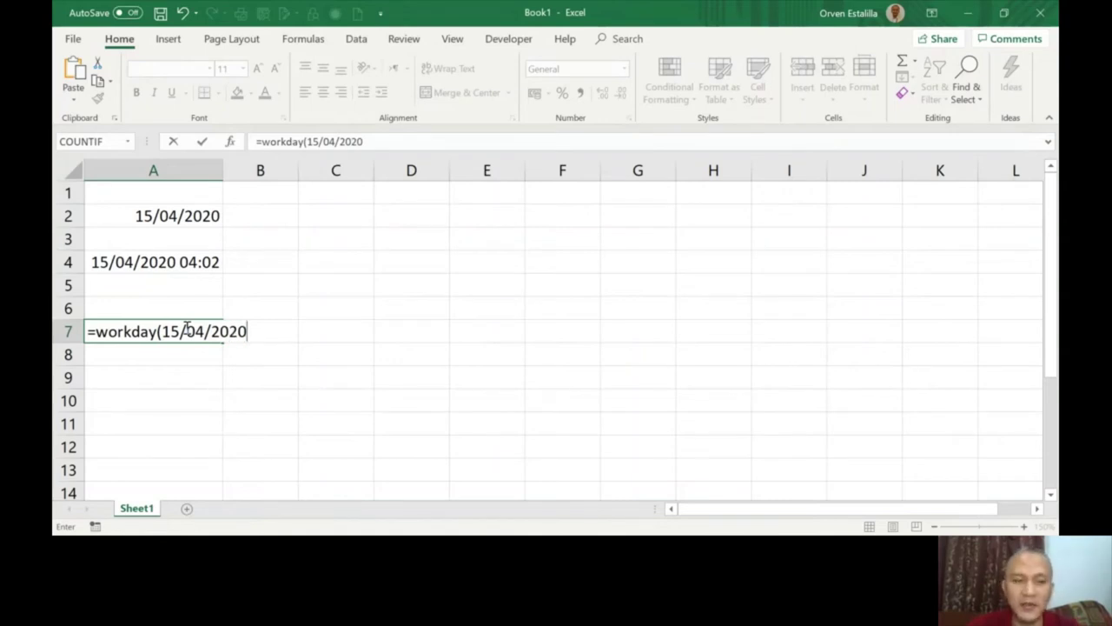
{"action": "type", "text": "."}
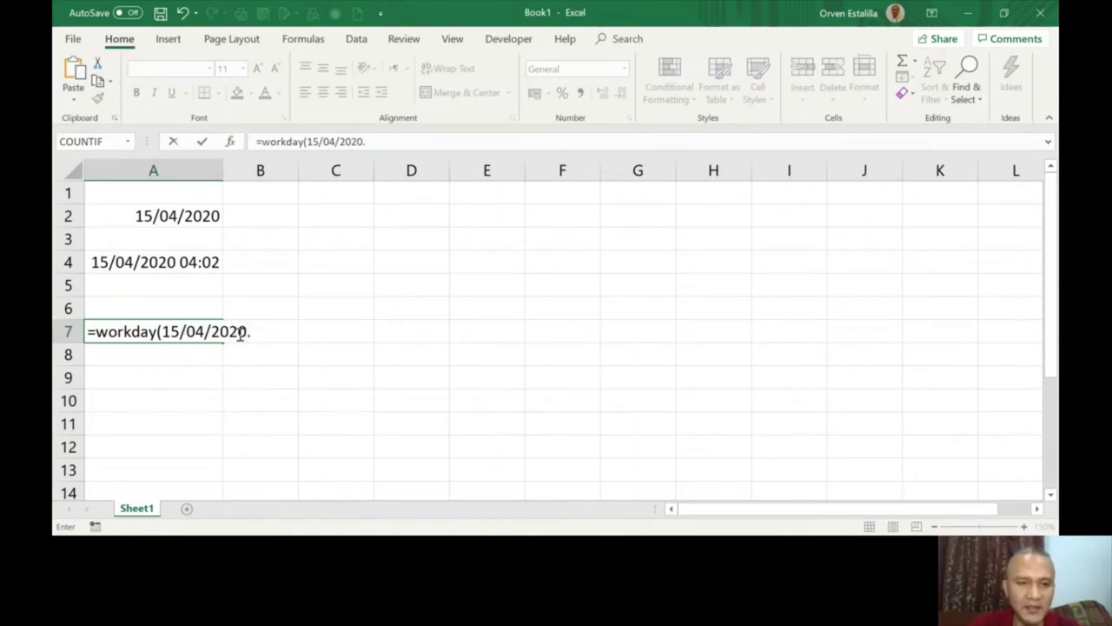
{"action": "key", "text": "BackSpace"}
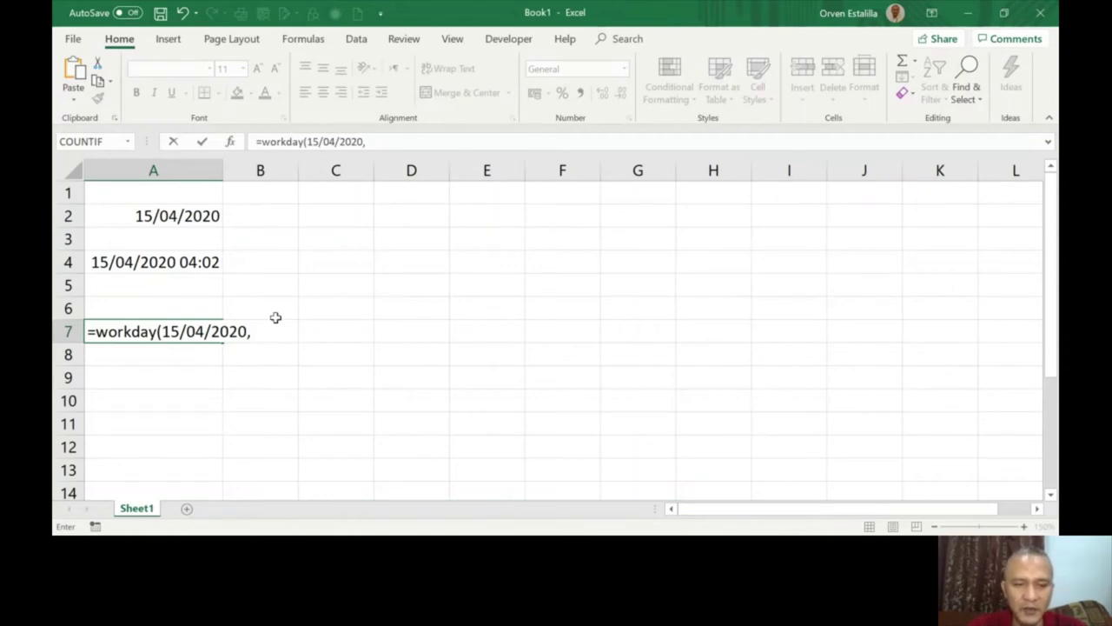
{"action": "type", "text": "20,"}
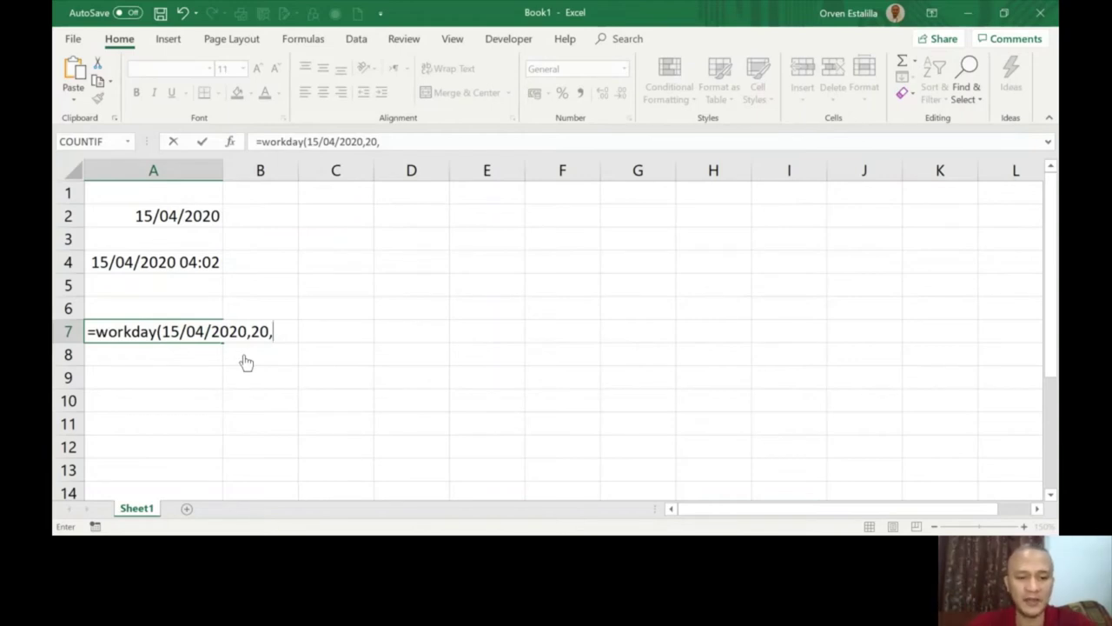
Add 16/04/2020 as the holidays argument of the WORKDAY formula in A7 and close its parenthesis
{"action": "type", "text": "15"}
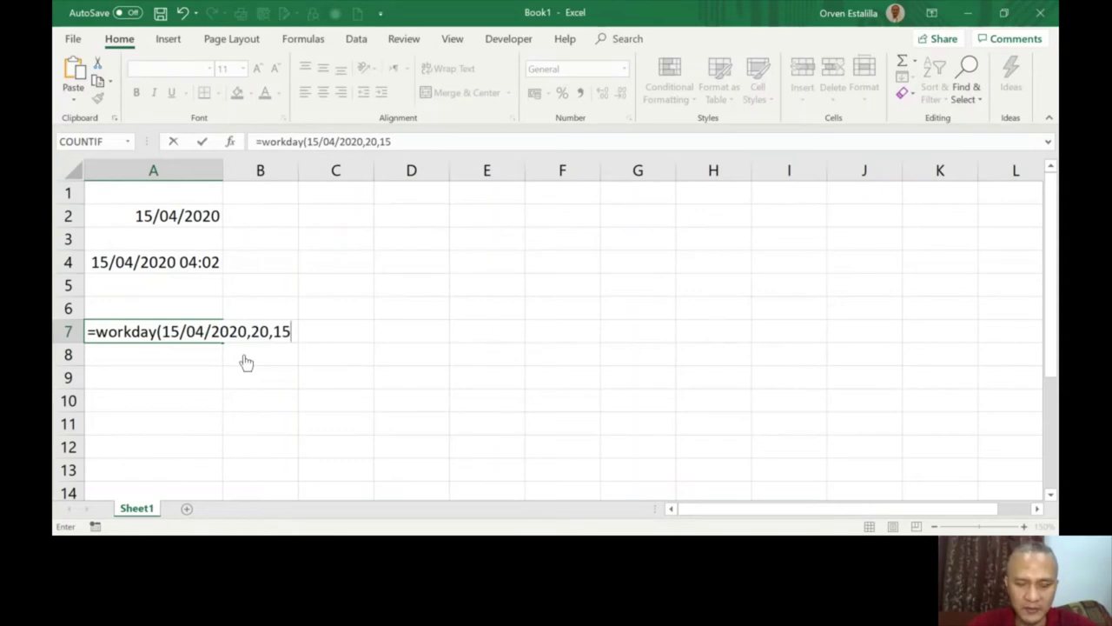
{"action": "type", "text": "/04"}
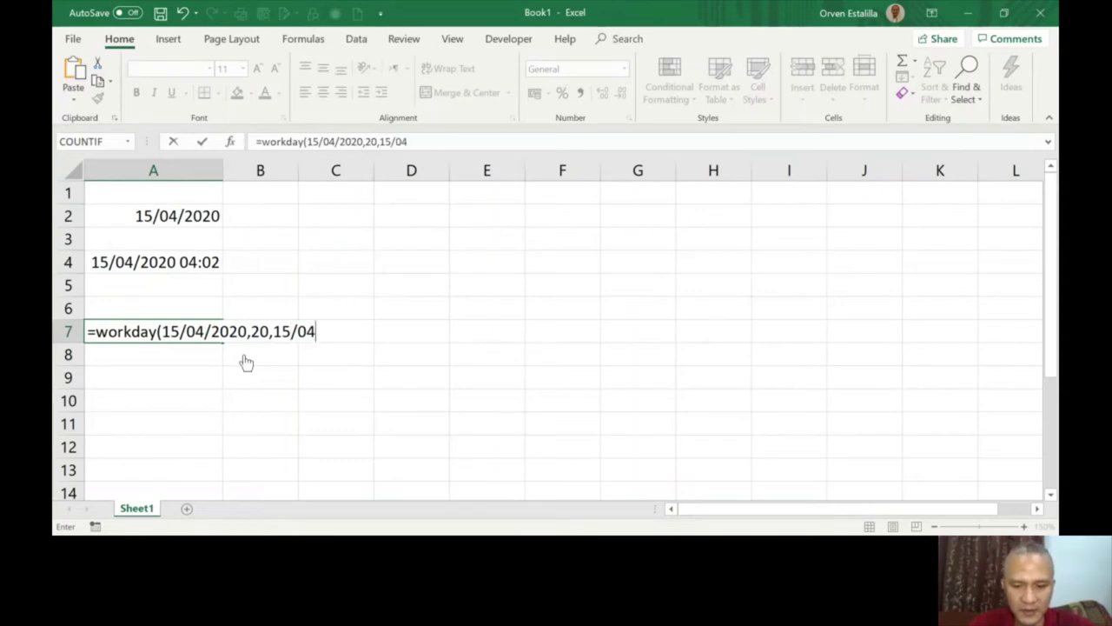
{"action": "type", "text": "/2020"}
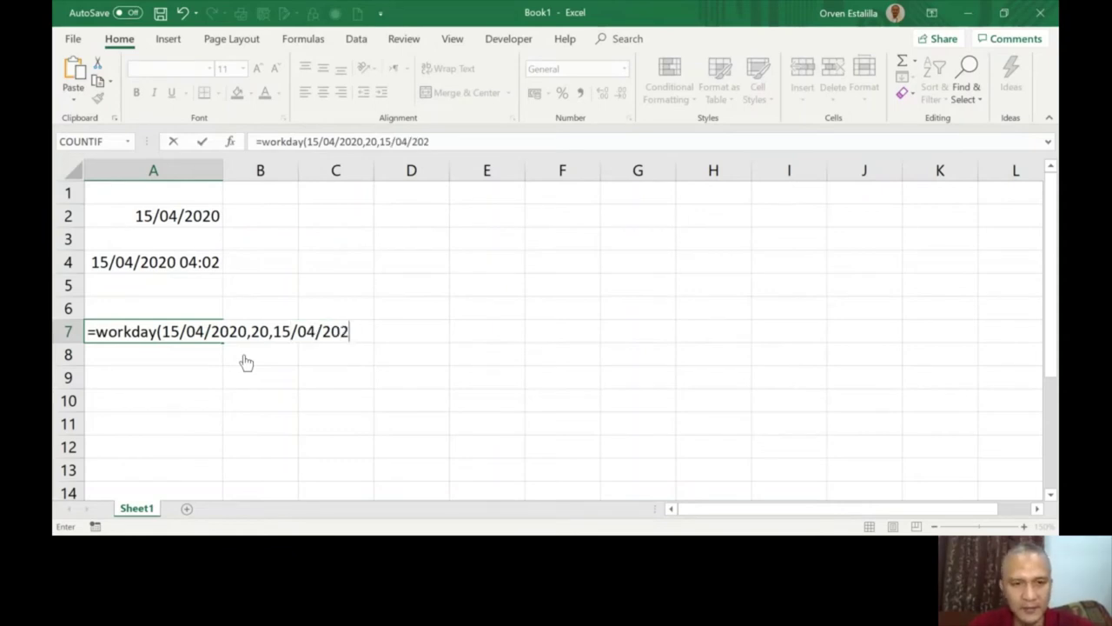
{"action": "left_click", "coordinate": [292, 331]}
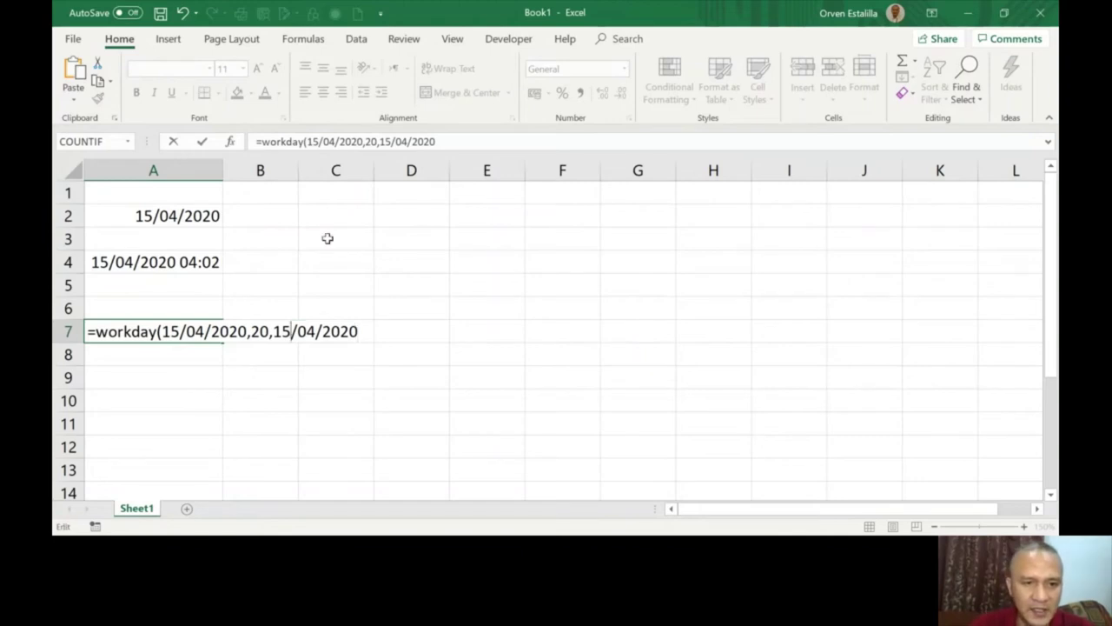
{"action": "key", "text": "BackSpace"}
{"action": "type", "text": "6"}
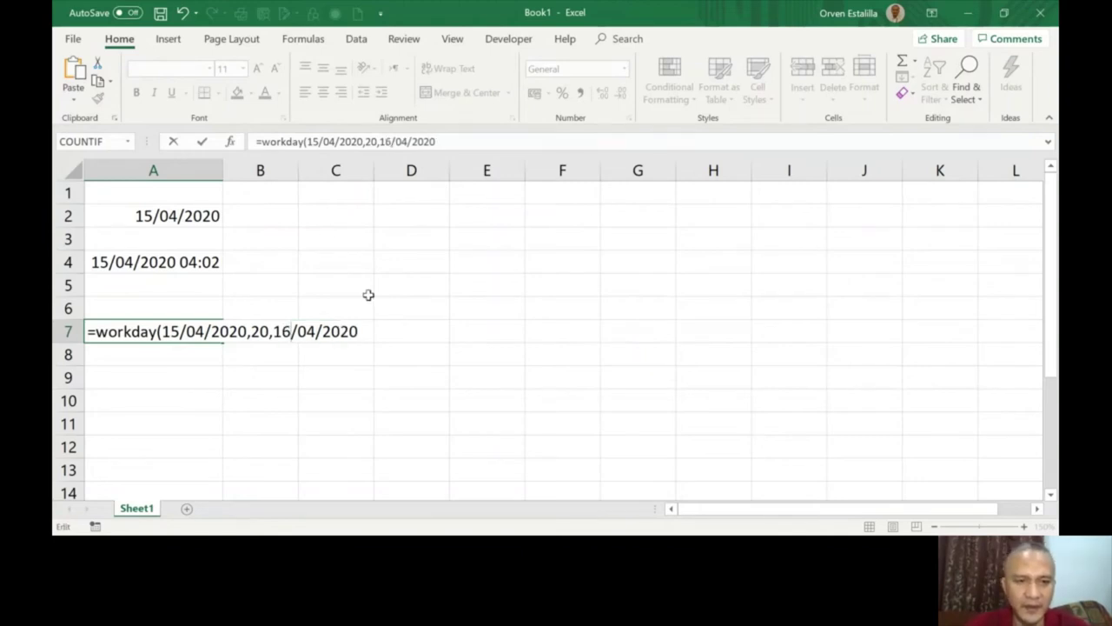
{"action": "left_click", "coordinate": [363, 331]}
{"action": "type", "text": ")"}
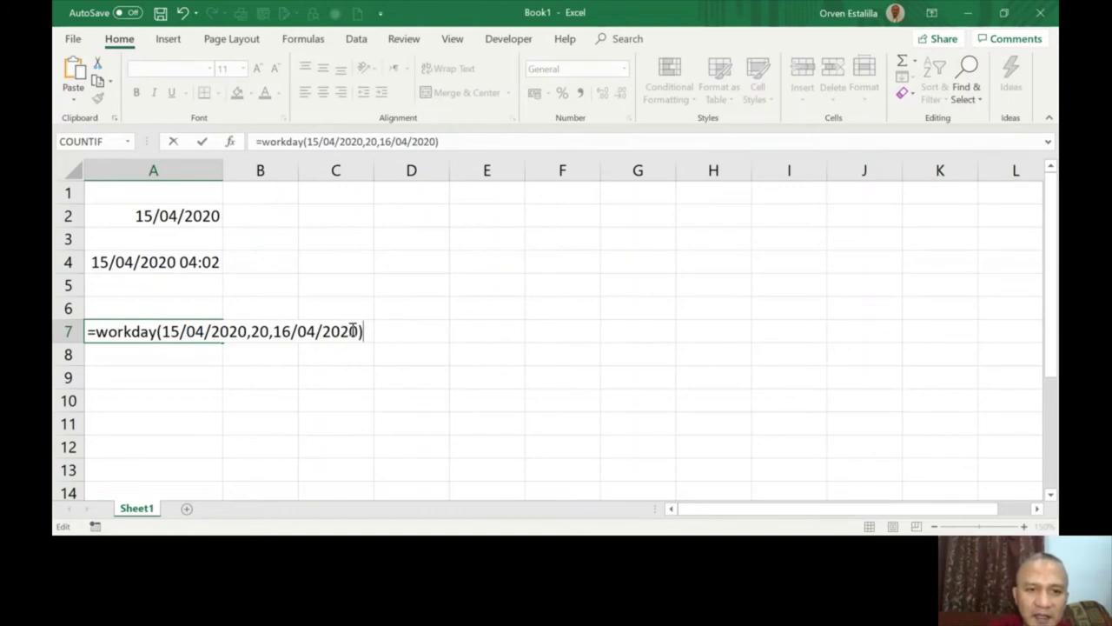
Remove the holidays argument from A7's WORKDAY formula and enter it with only the start date and the 20 days
{"action": "key", "text": "BackSpace"}
{"action": "key", "text": "BackSpace"}
{"action": "key", "text": "BackSpace"}
{"action": "key", "text": "BackSpace"}
{"action": "key", "text": "BackSpace"}
{"action": "key", "text": "BackSpace"}
{"action": "key", "text": "BackSpace"}
{"action": "key", "text": "BackSpace"}
{"action": "key", "text": "BackSpace"}
{"action": "key", "text": "BackSpace"}
{"action": "key", "text": "BackSpace"}
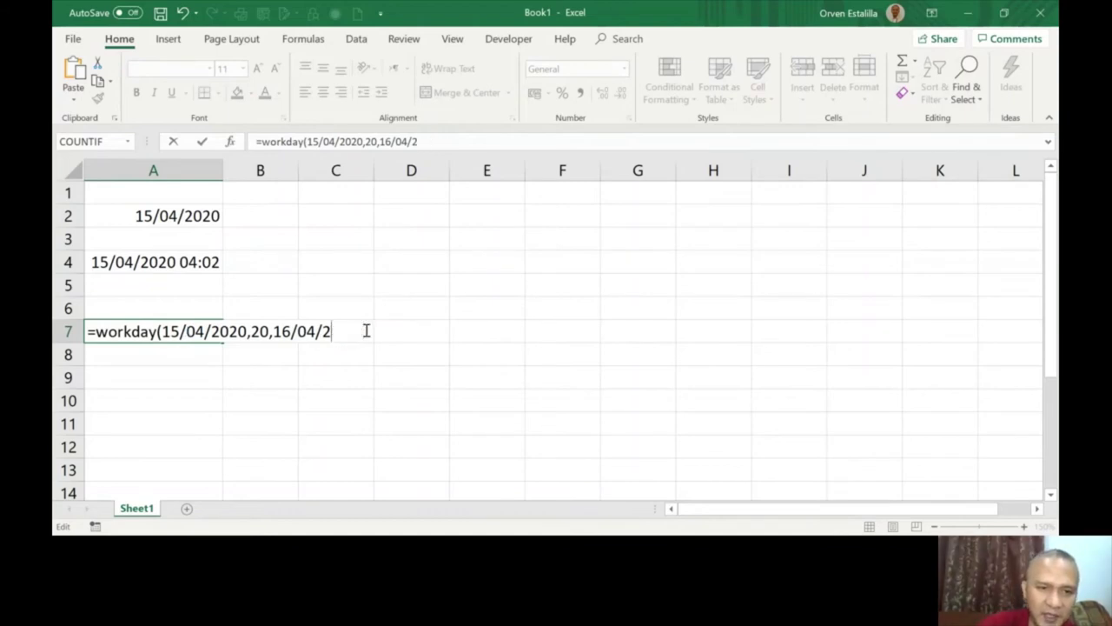
{"action": "key", "text": "BackSpace"}
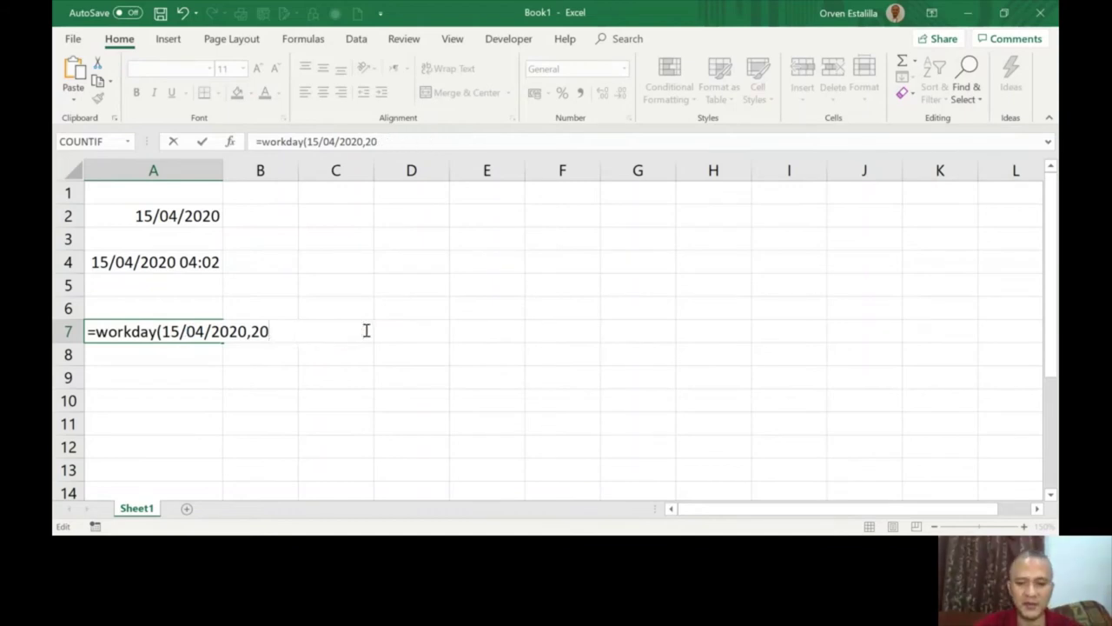
{"action": "type", "text": ")"}
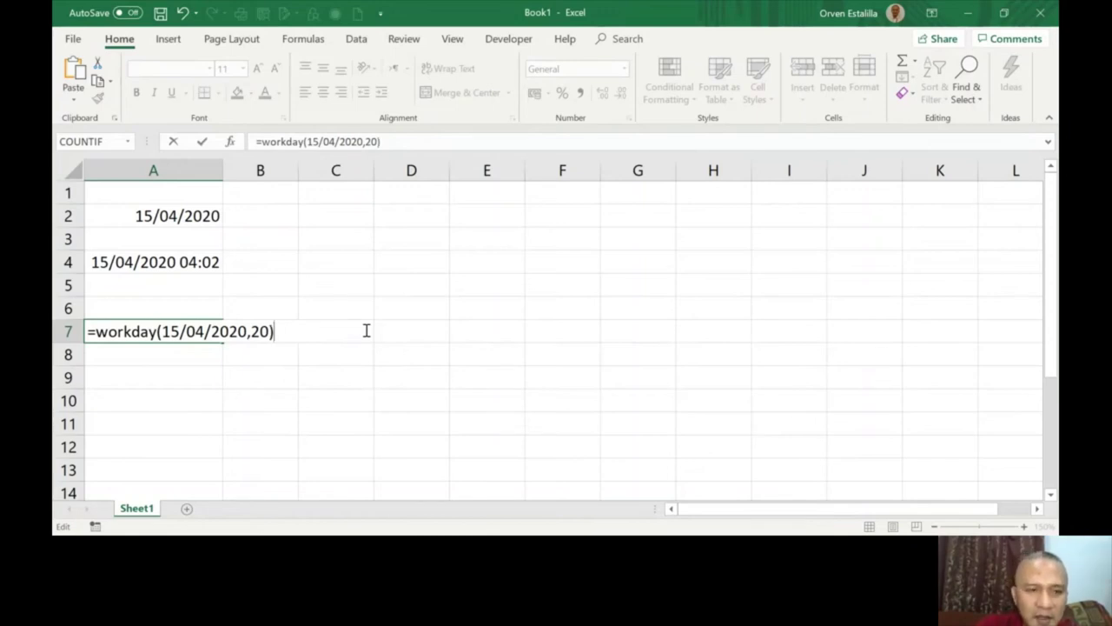
{"action": "key", "text": "Return"}
Format the WORKDAY result in A7 as Long Date
{"action": "left_click", "coordinate": [202, 330]}
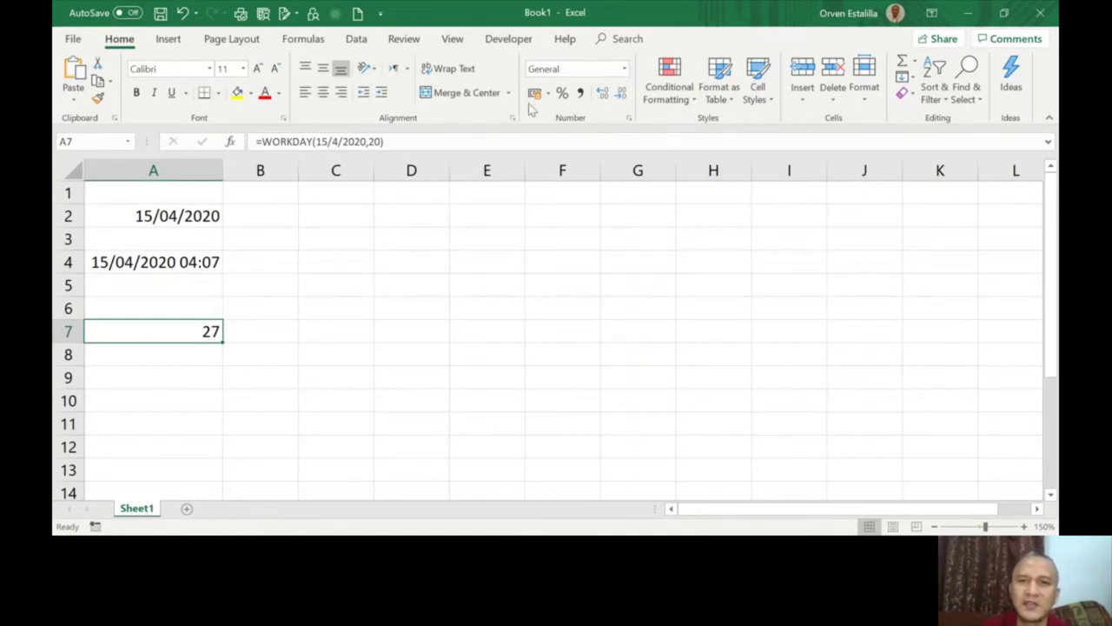
{"action": "left_click", "coordinate": [624, 69]}
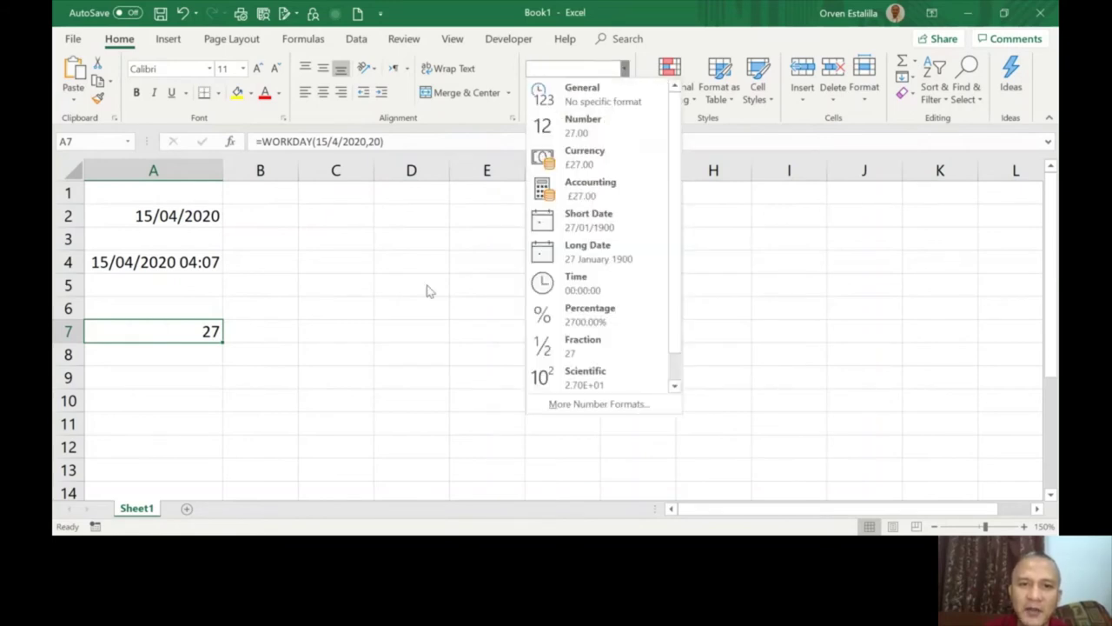
{"action": "left_click", "coordinate": [585, 252]}
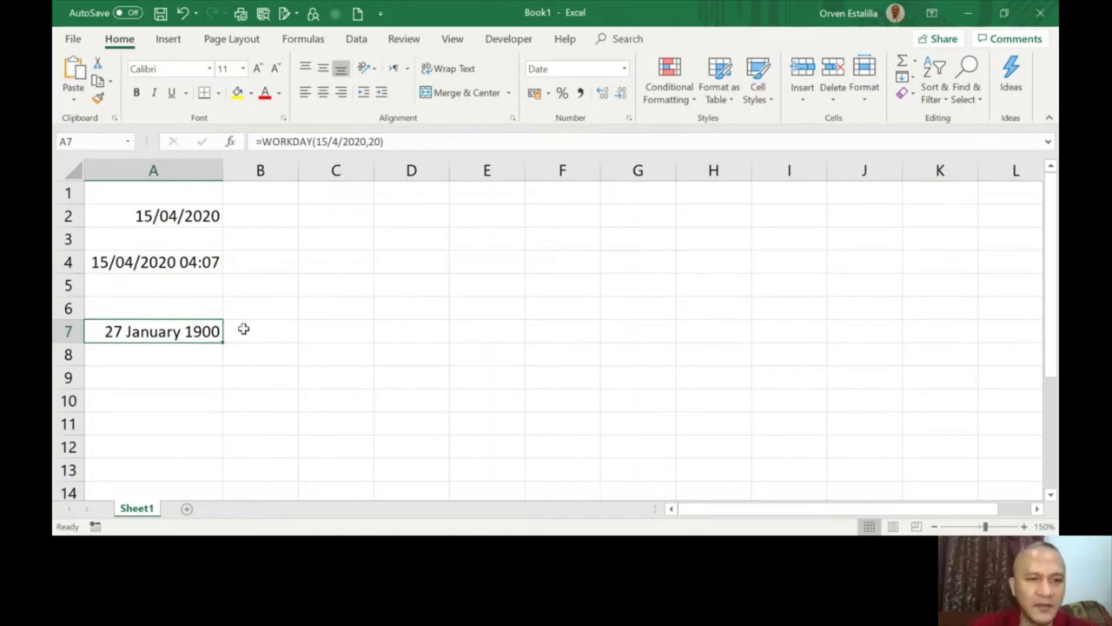
{"action": "key", "text": "Return"}
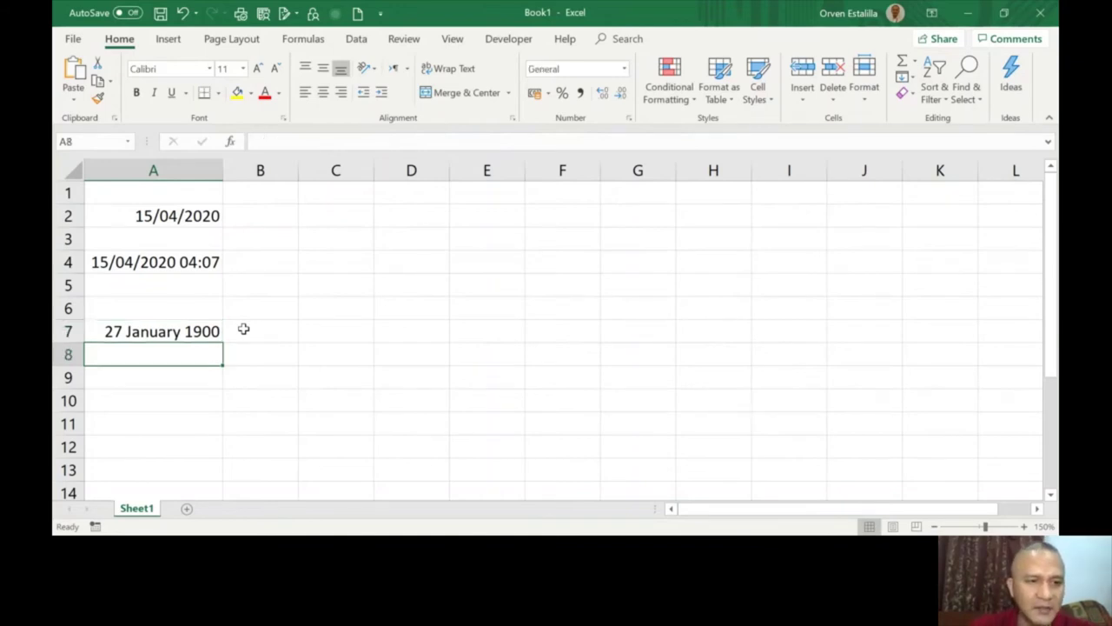
Enclose the start date in A7's WORKDAY formula in double quotation marks, making it =WORKDAY("15/4/2020",20)
{"action": "left_click", "coordinate": [191, 331]}
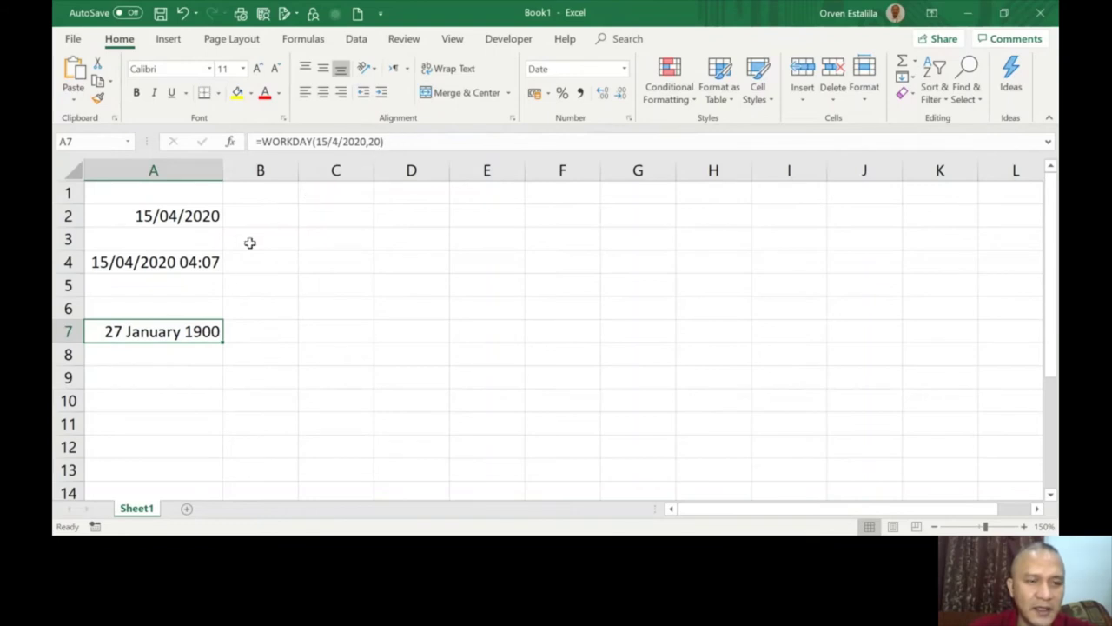
{"action": "left_click", "coordinate": [391, 141]}
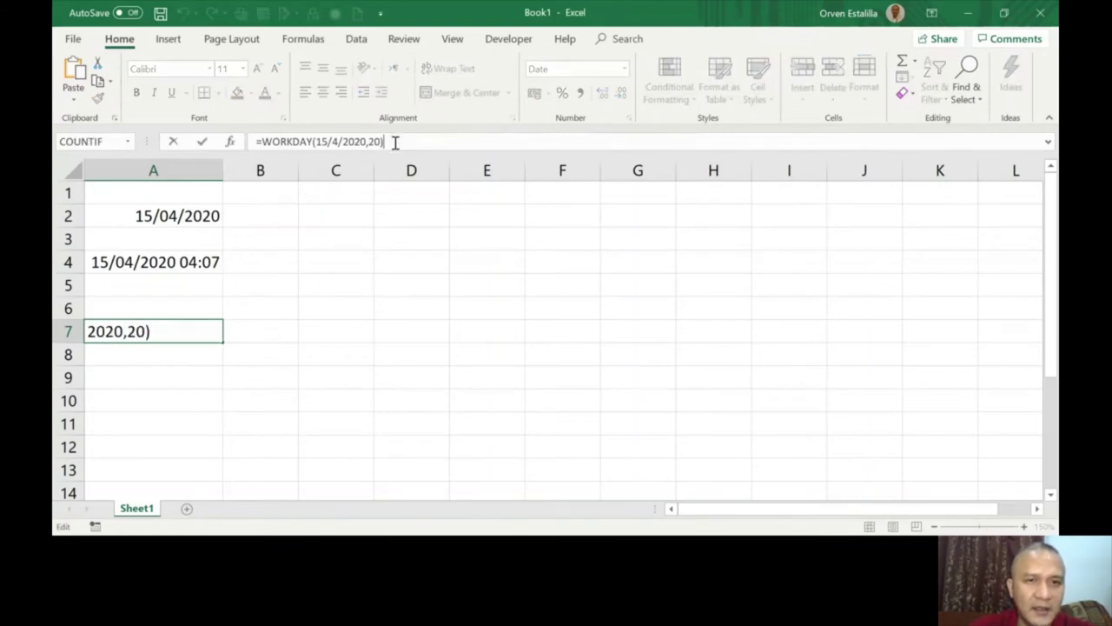
{"action": "left_click", "coordinate": [318, 140]}
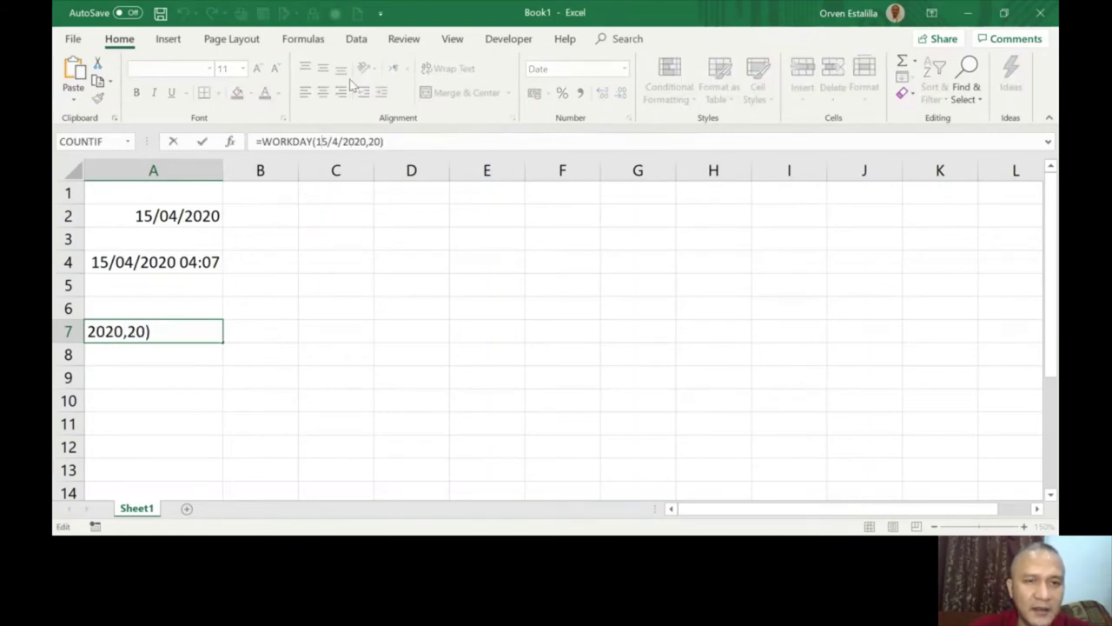
{"action": "type", "text": "\""}
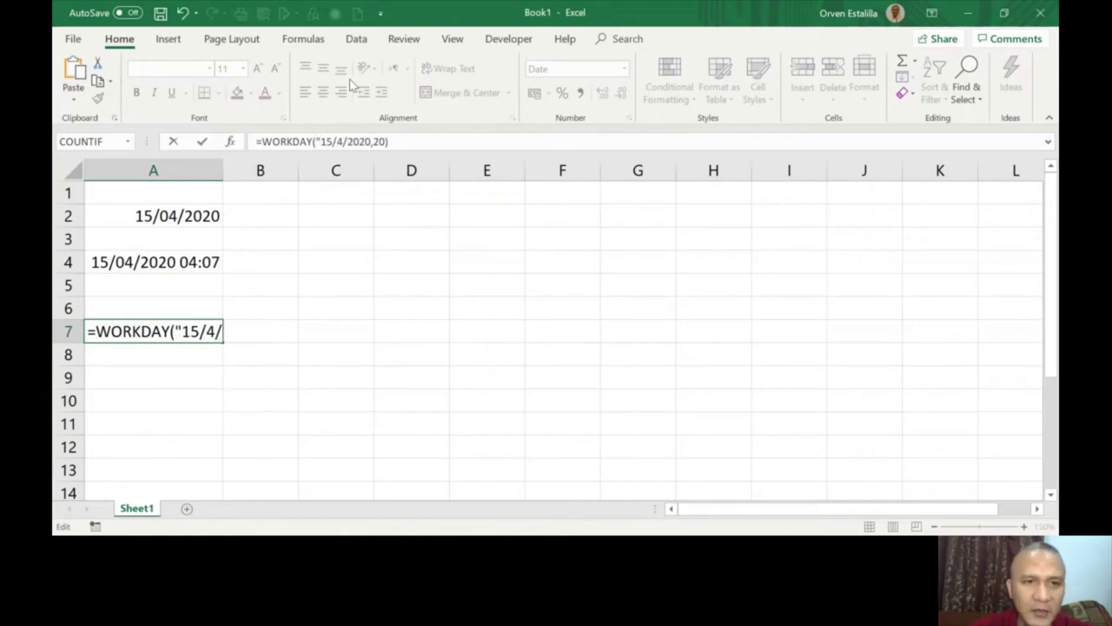
{"action": "key", "text": "Right"}
{"action": "key", "text": "Right"}
{"action": "key", "text": "Right"}
{"action": "key", "text": "Right"}
{"action": "key", "text": "Right"}
{"action": "key", "text": "Right"}
{"action": "key", "text": "Right"}
{"action": "key", "text": "Right"}
{"action": "key", "text": "Right"}
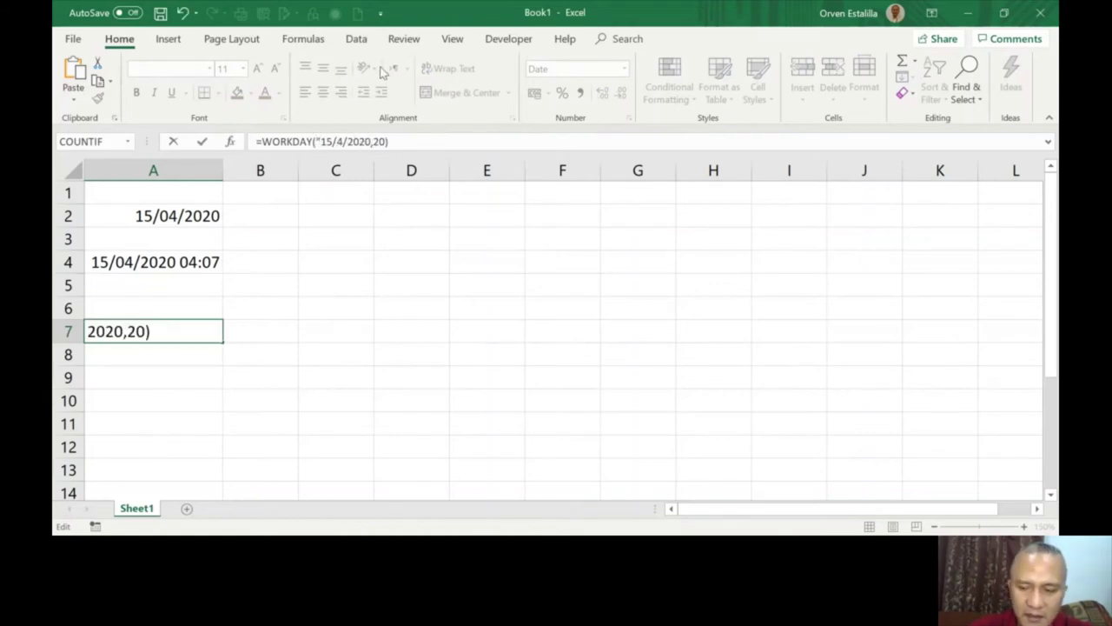
{"action": "type", "text": "\""}
{"action": "key", "text": "Return"}
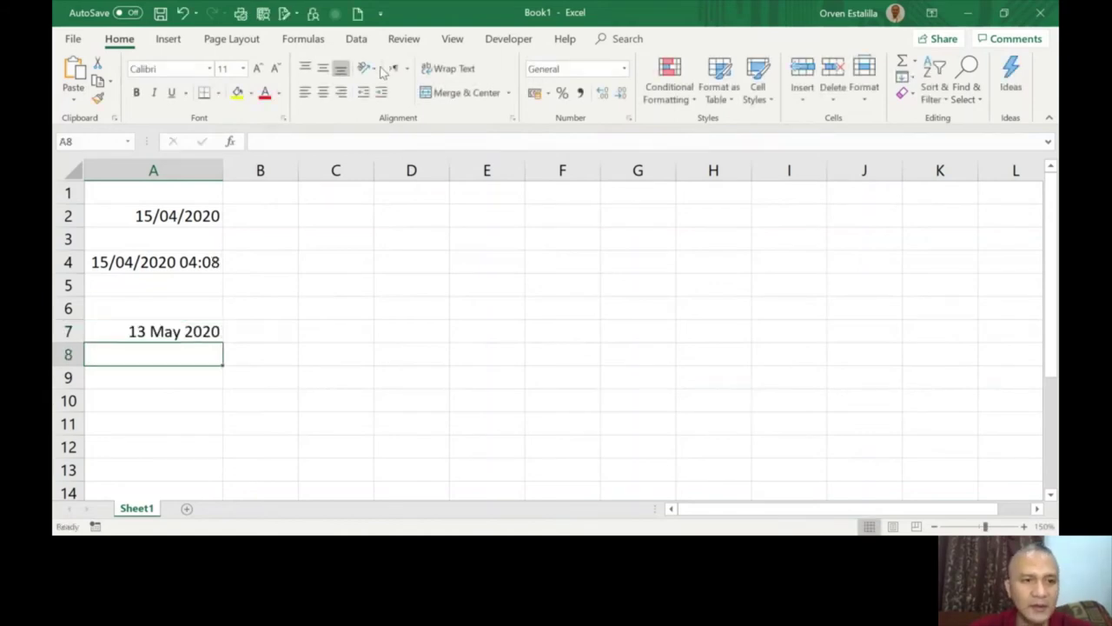
Change A7's date format to the 14/03/2012 type without an asterisk, using the English (United Kingdom) locale
{"action": "left_click", "coordinate": [199, 331]}
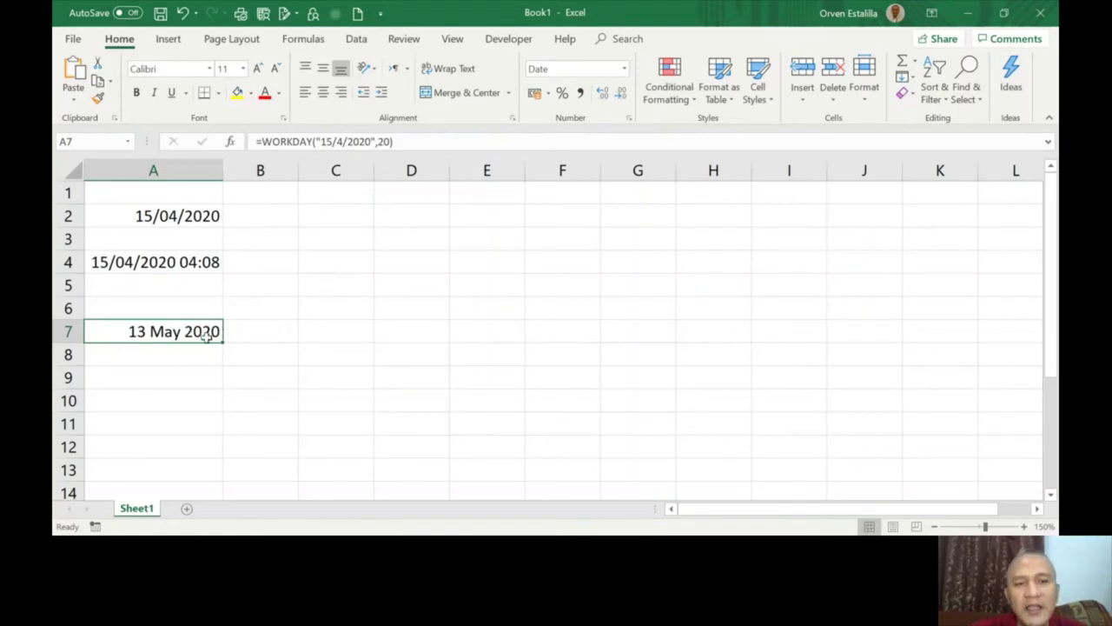
{"action": "left_click", "coordinate": [624, 69]}
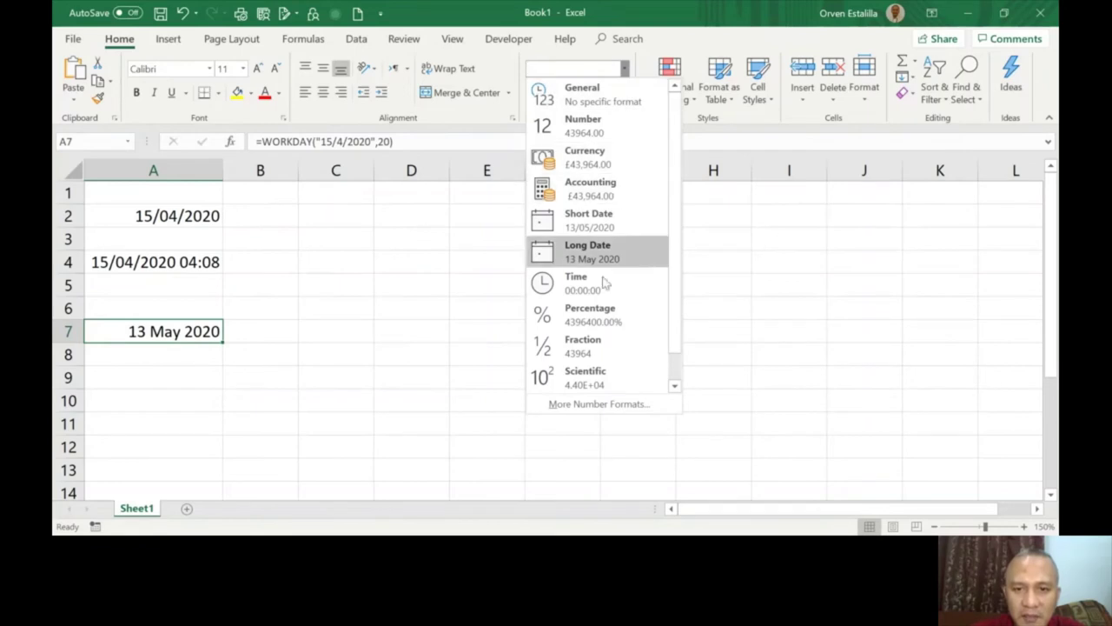
{"action": "left_click", "coordinate": [600, 404]}
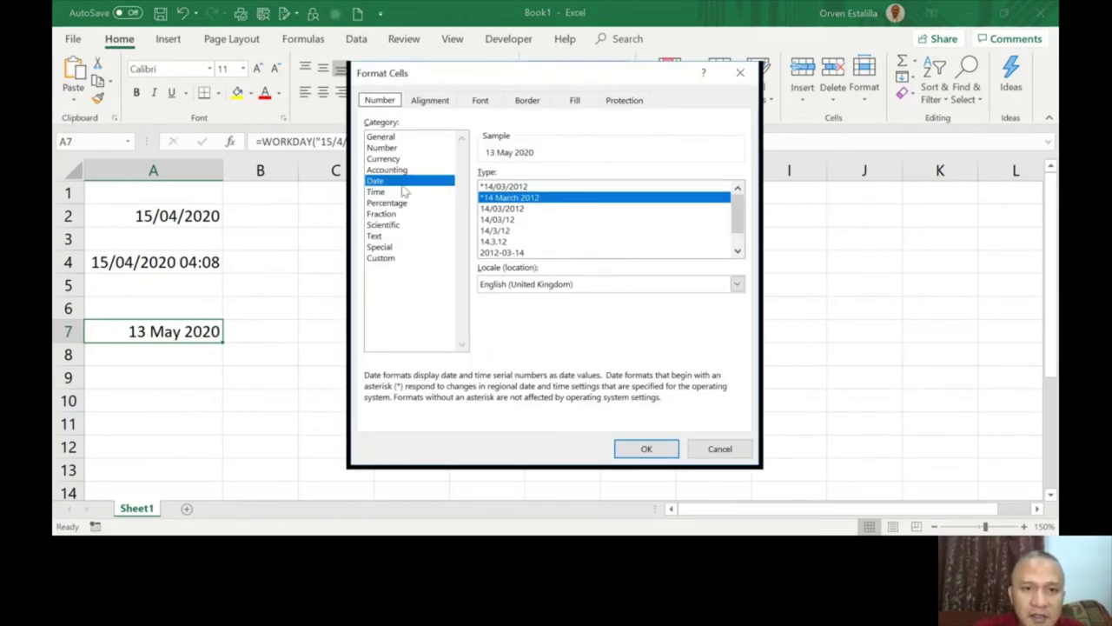
{"action": "left_click", "coordinate": [511, 210]}
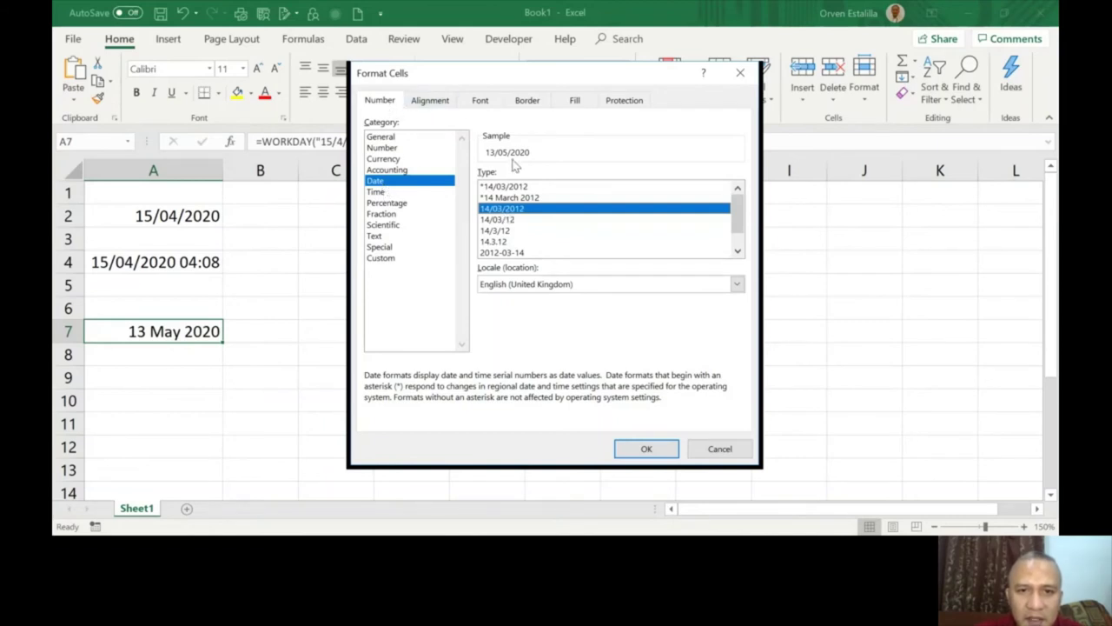
{"action": "left_click", "coordinate": [646, 448]}
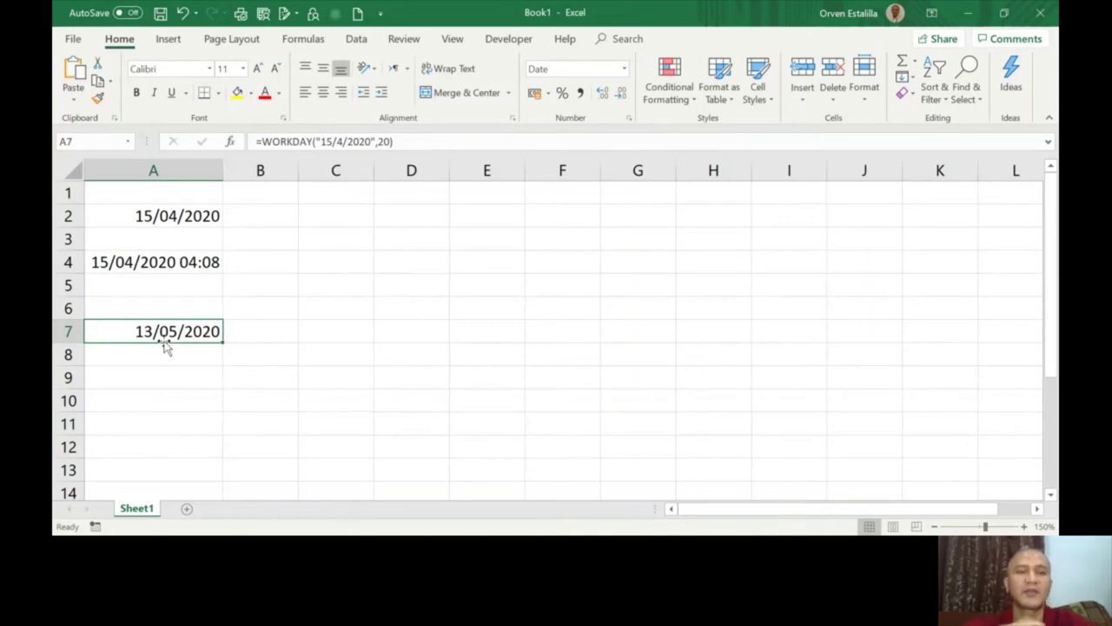
Examine the quotation marks around the start date in A7's WORKDAY formula
{"action": "left_click", "coordinate": [322, 141]}
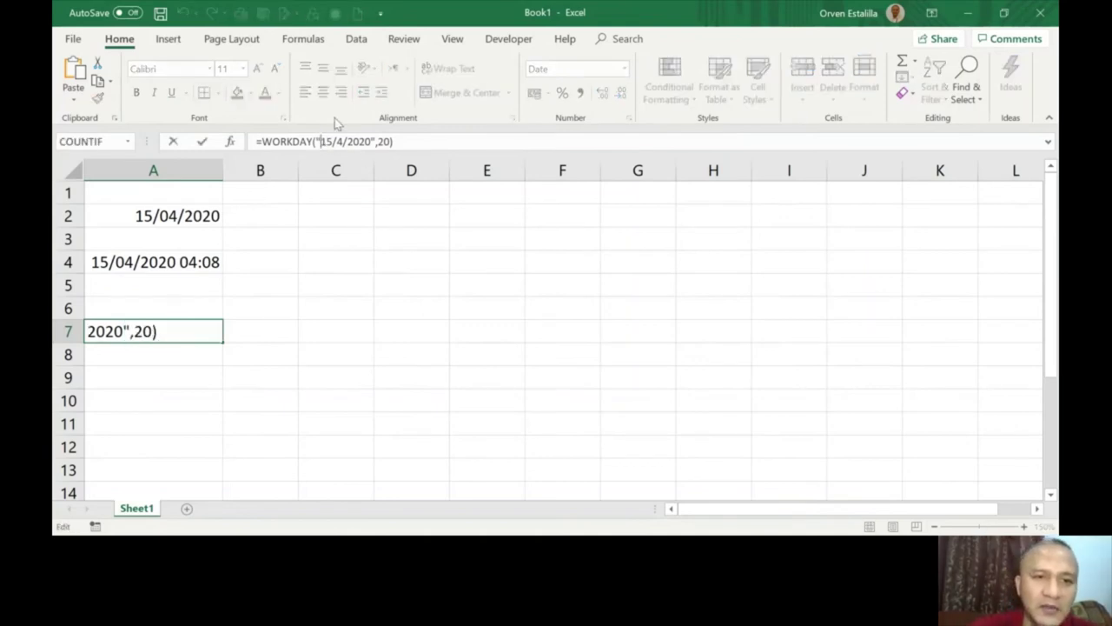
{"action": "left_click", "coordinate": [159, 329]}
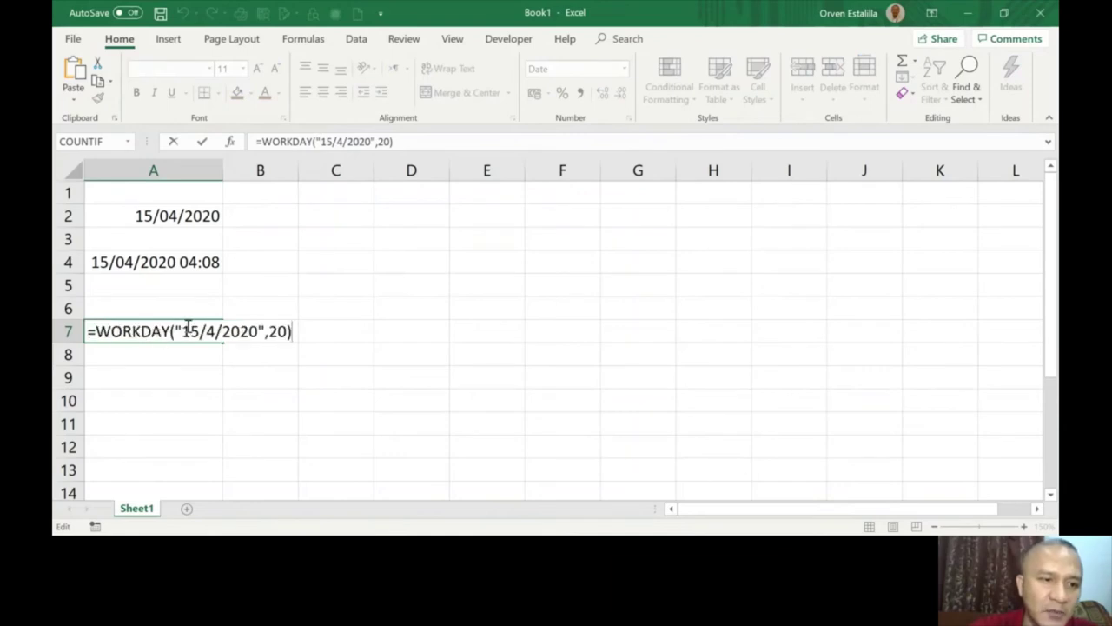
{"action": "left_click", "coordinate": [179, 328]}
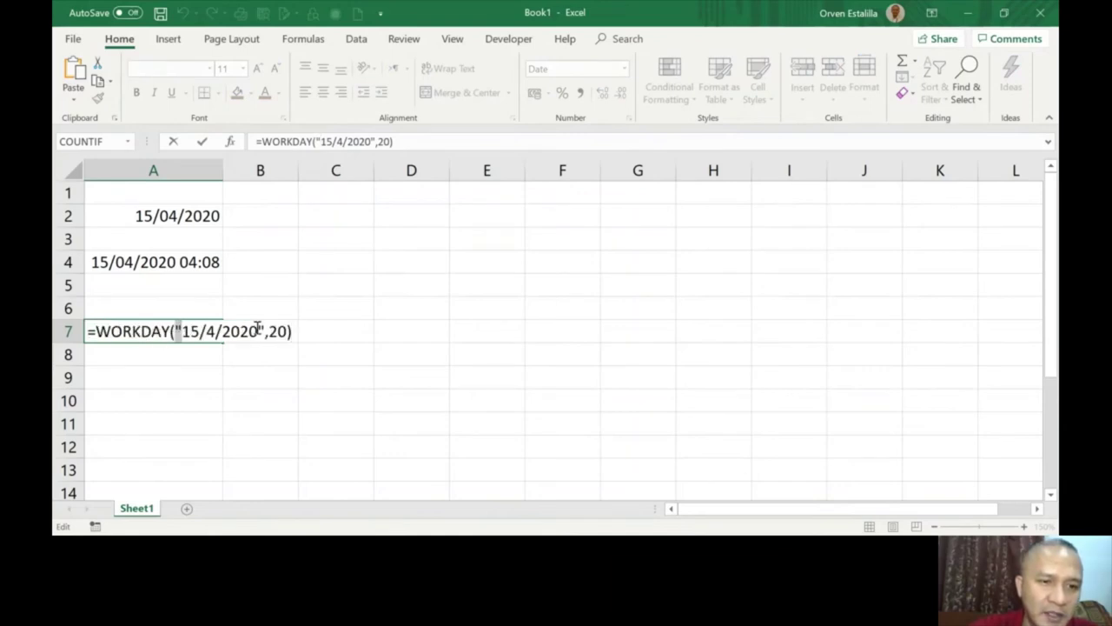
{"action": "left_click", "coordinate": [260, 329]}
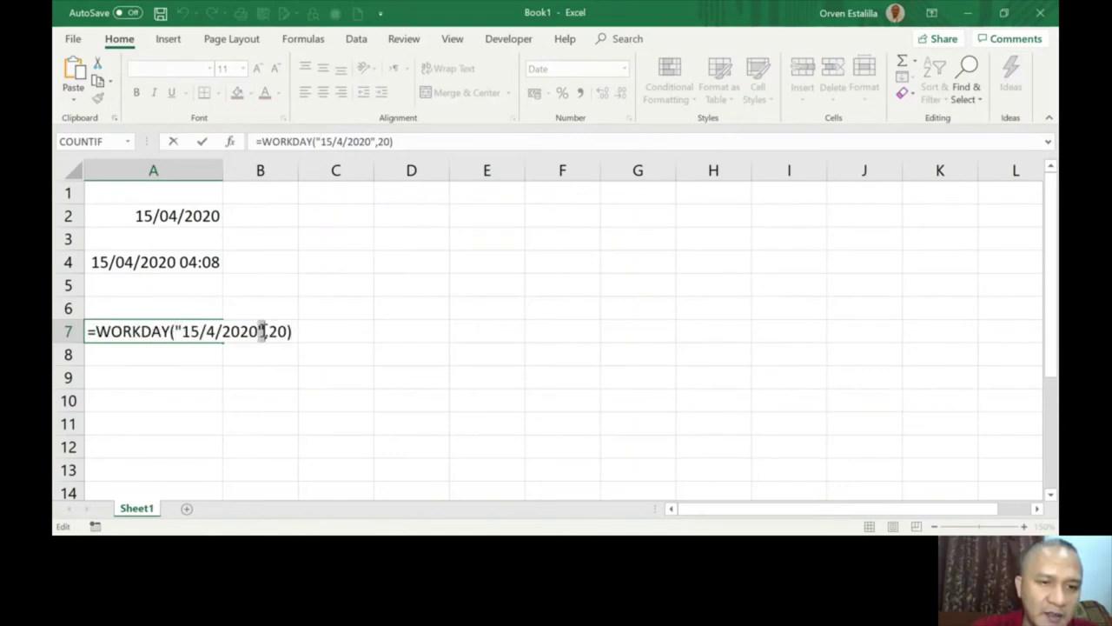
{"action": "left_click", "coordinate": [293, 330]}
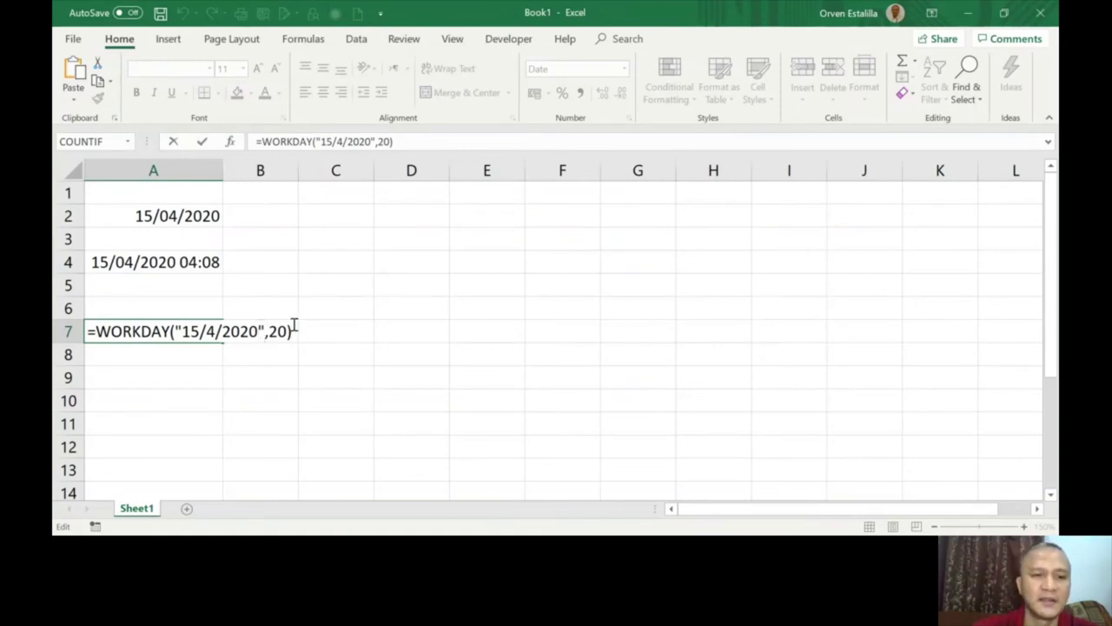
Format A8 as a date using the 14/03/2012 type without an asterisk
{"action": "key", "text": "Return"}
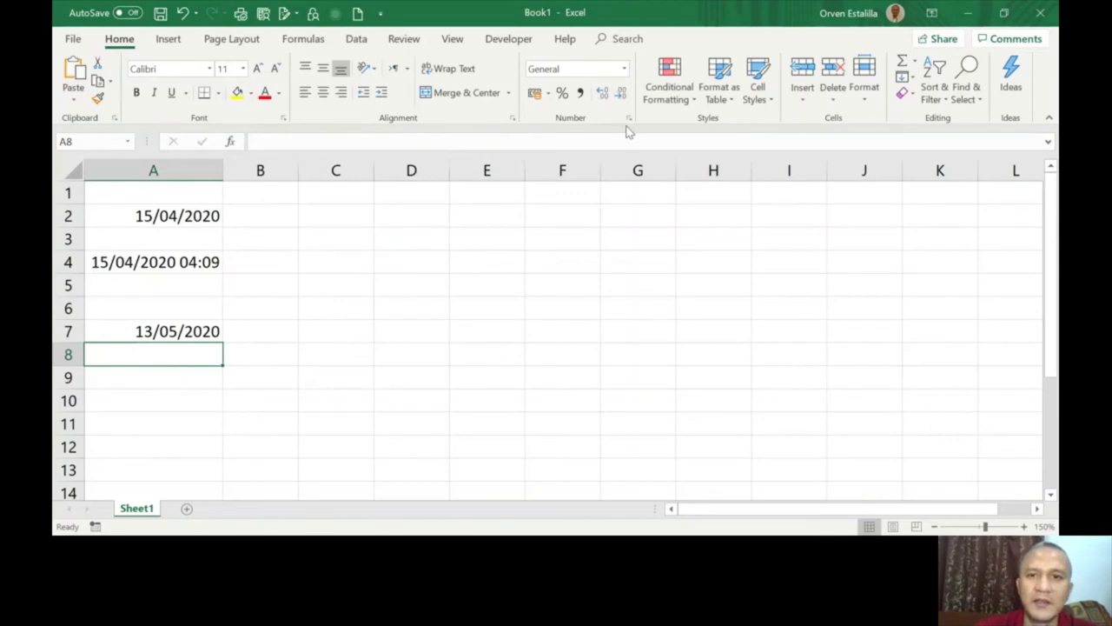
{"action": "left_click", "coordinate": [623, 70]}
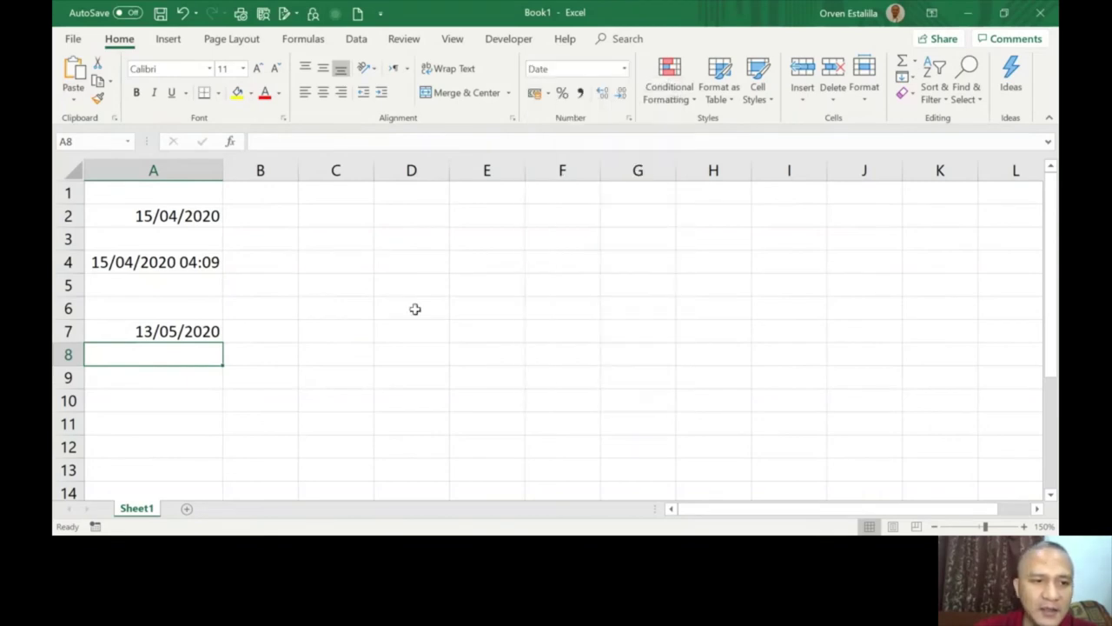
{"action": "left_click", "coordinate": [588, 252]}
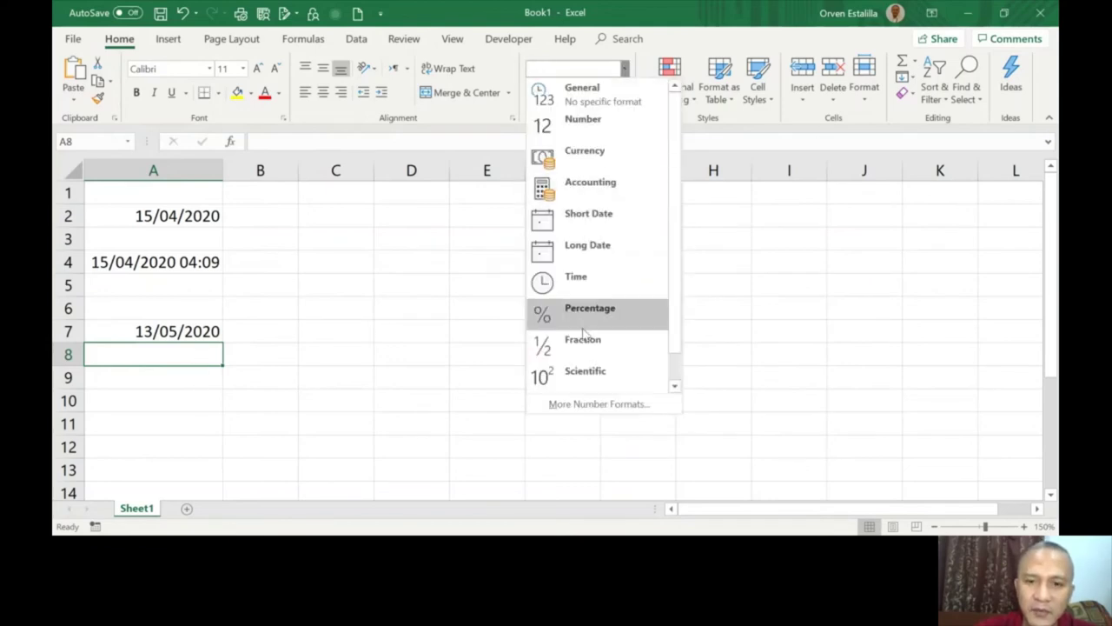
{"action": "left_click", "coordinate": [580, 404]}
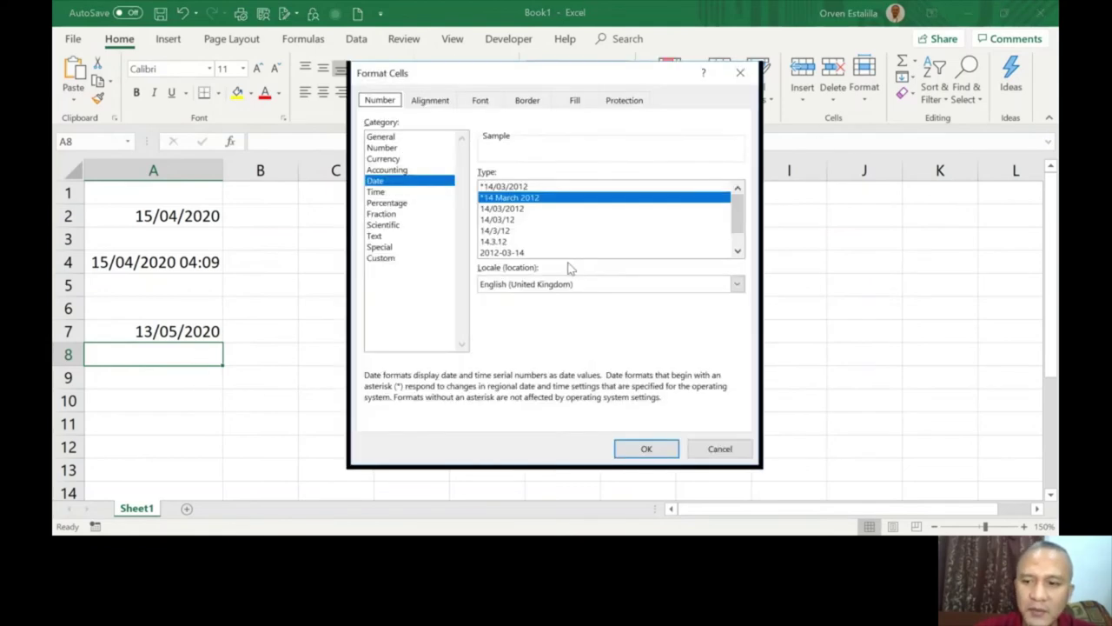
{"action": "left_click", "coordinate": [509, 211]}
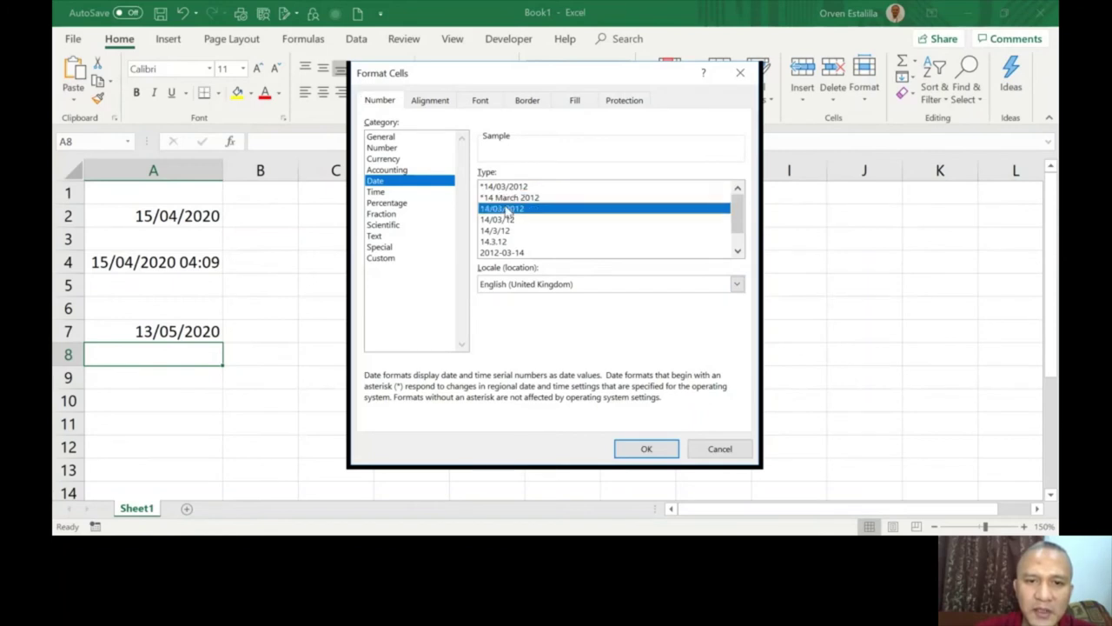
{"action": "left_click", "coordinate": [642, 450]}
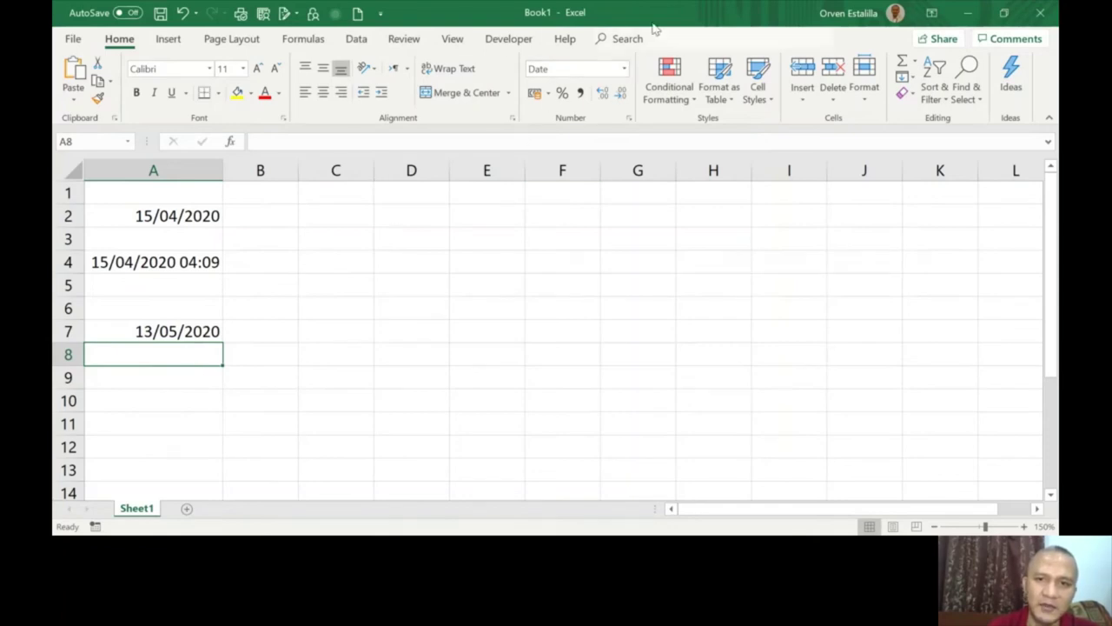
{"action": "left_click", "coordinate": [624, 69]}
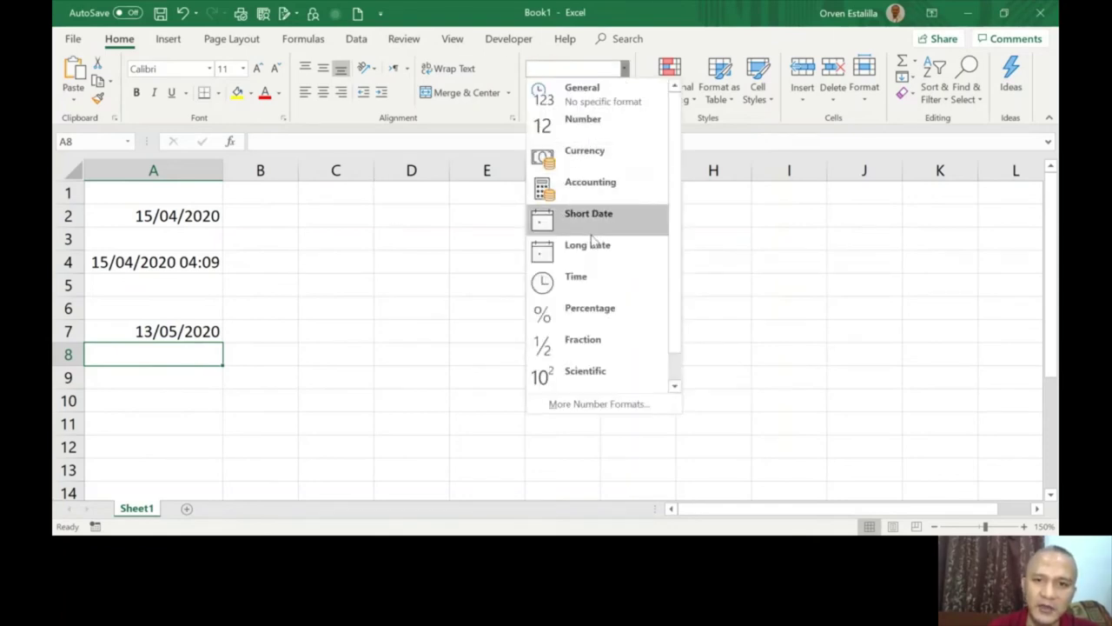
{"action": "left_click", "coordinate": [157, 351]}
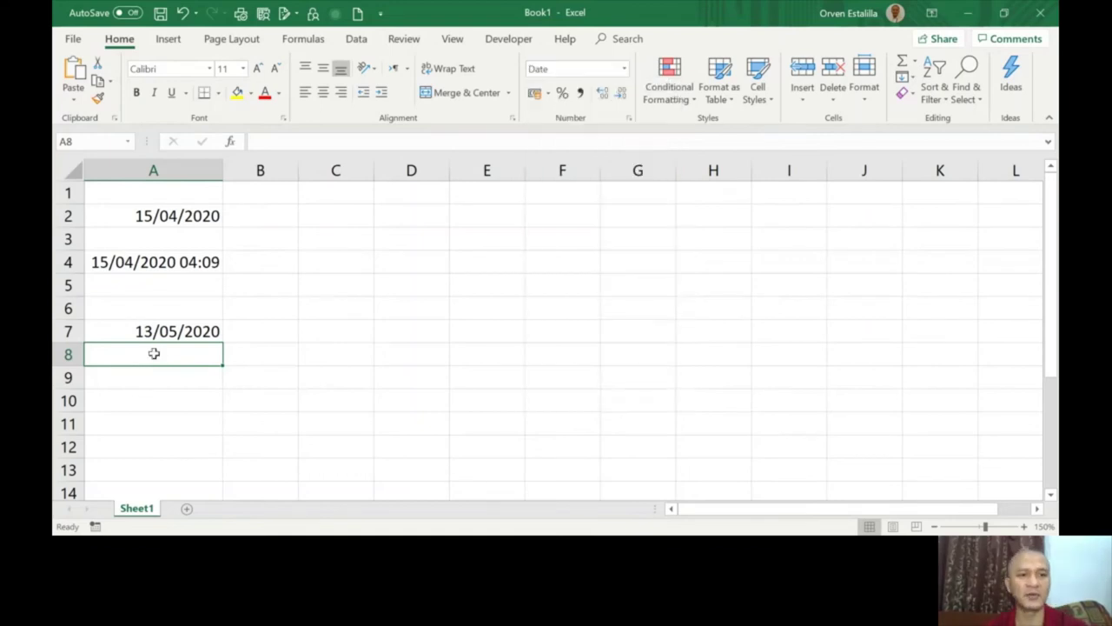
Enter =WORKDAY(TODAY(),20,"16/04/2020") in A8 to add 20 working days to today, excluding 16/04/2020 as a holiday
{"action": "type", "text": "="}
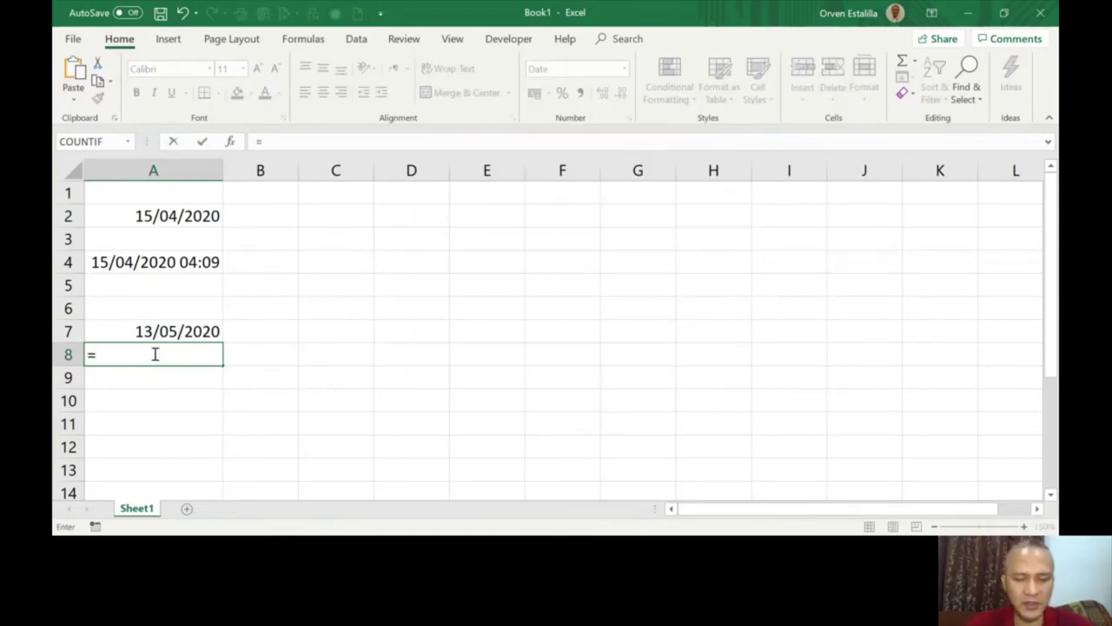
{"action": "type", "text": "workday"}
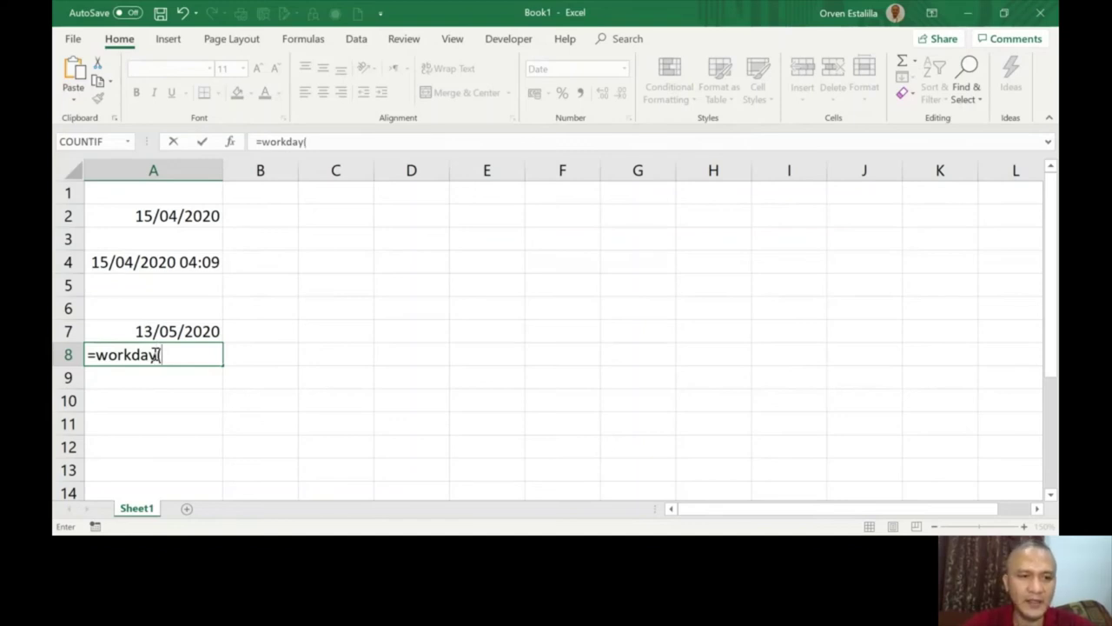
{"action": "type", "text": "("}
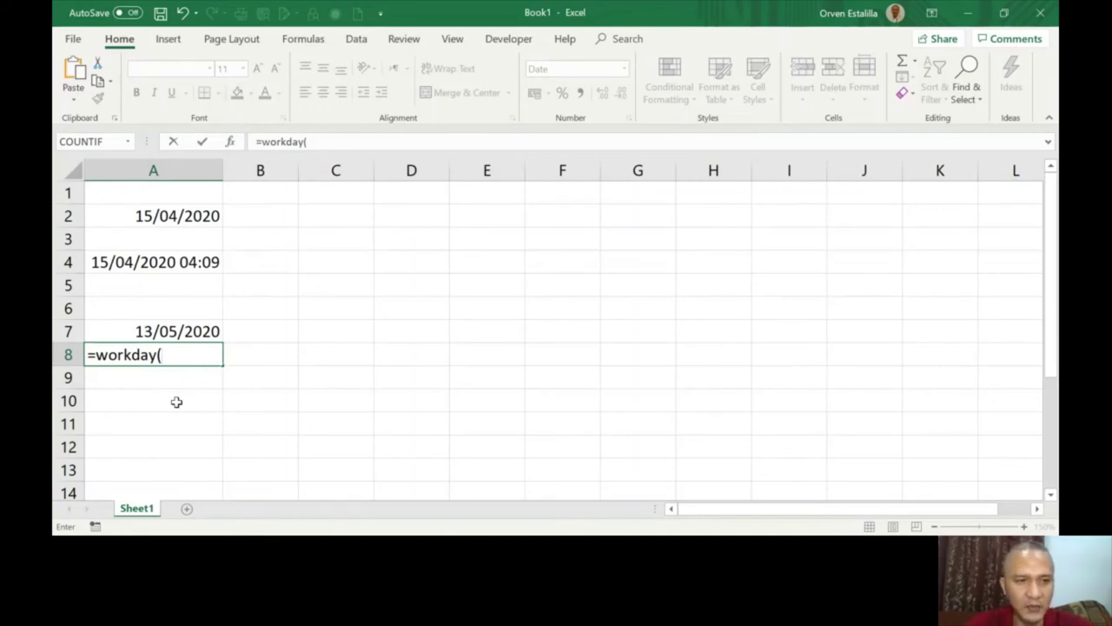
{"action": "type", "text": "today"}
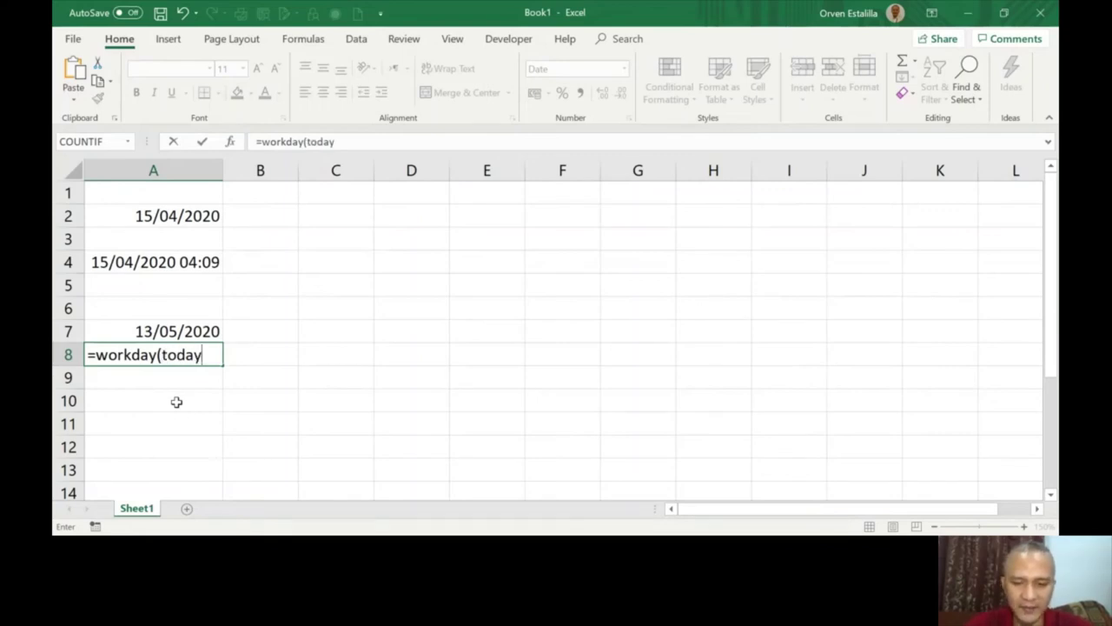
{"action": "type", "text": "()"}
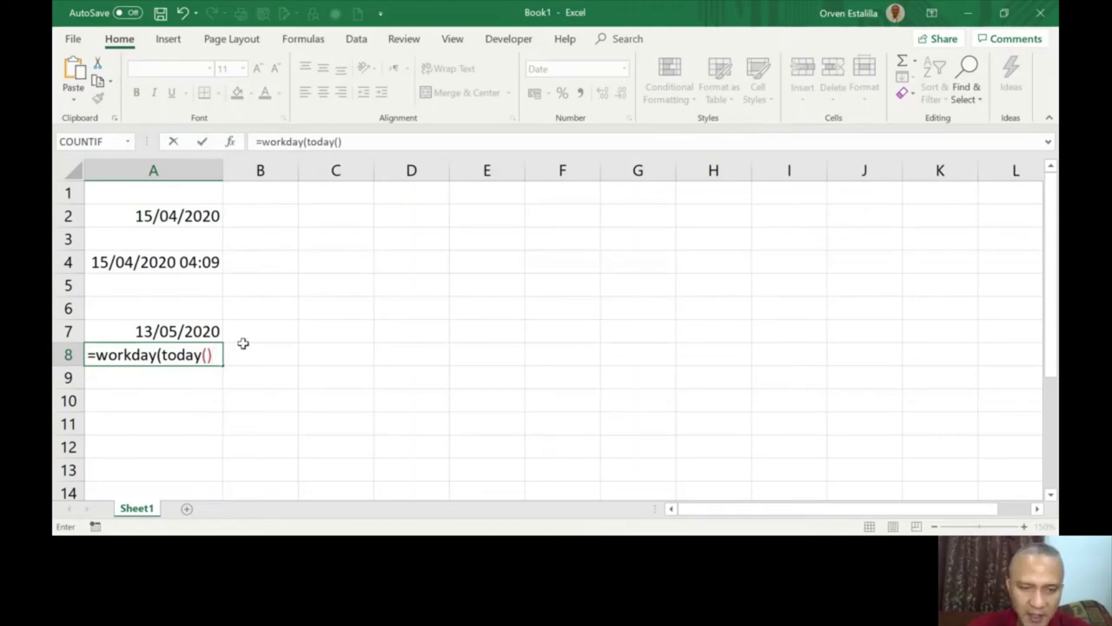
{"action": "type", "text": ","}
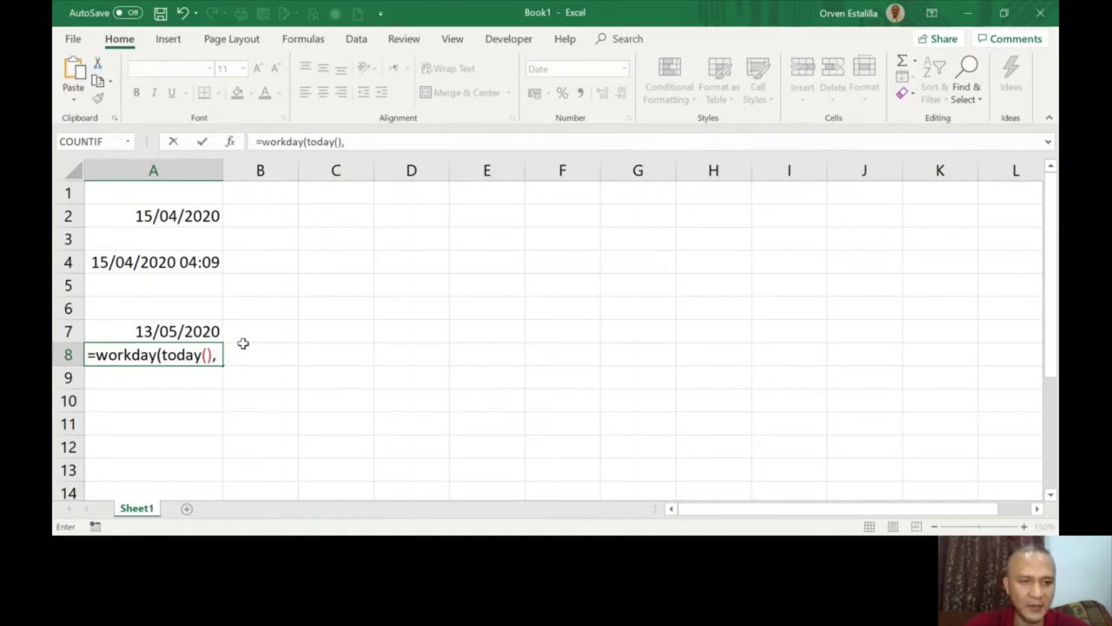
{"action": "type", "text": "20"}
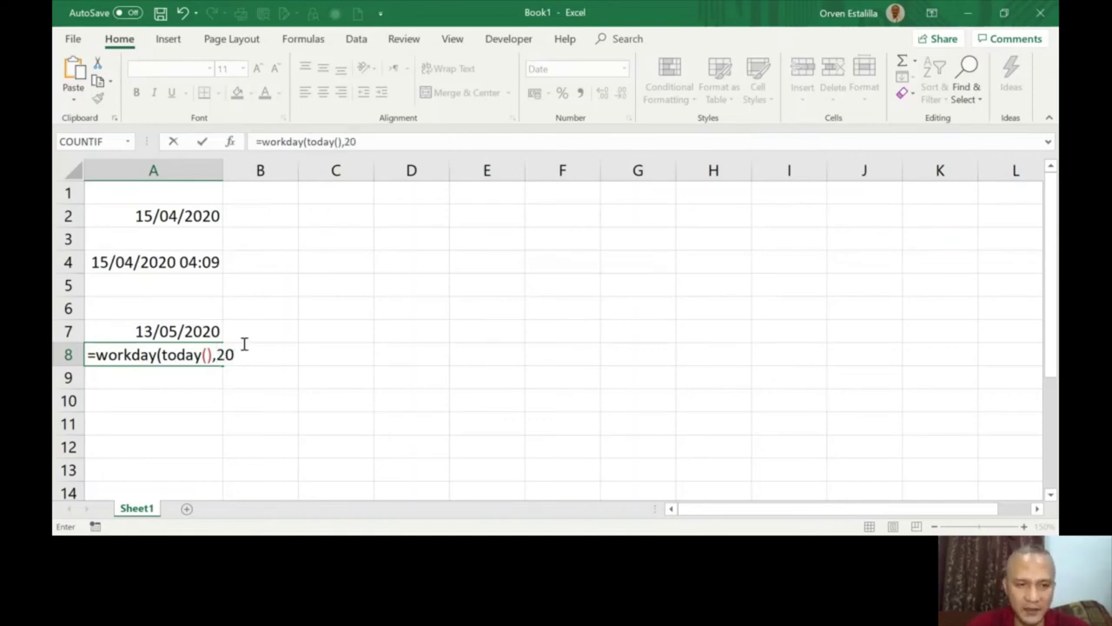
{"action": "type", "text": ",\""}
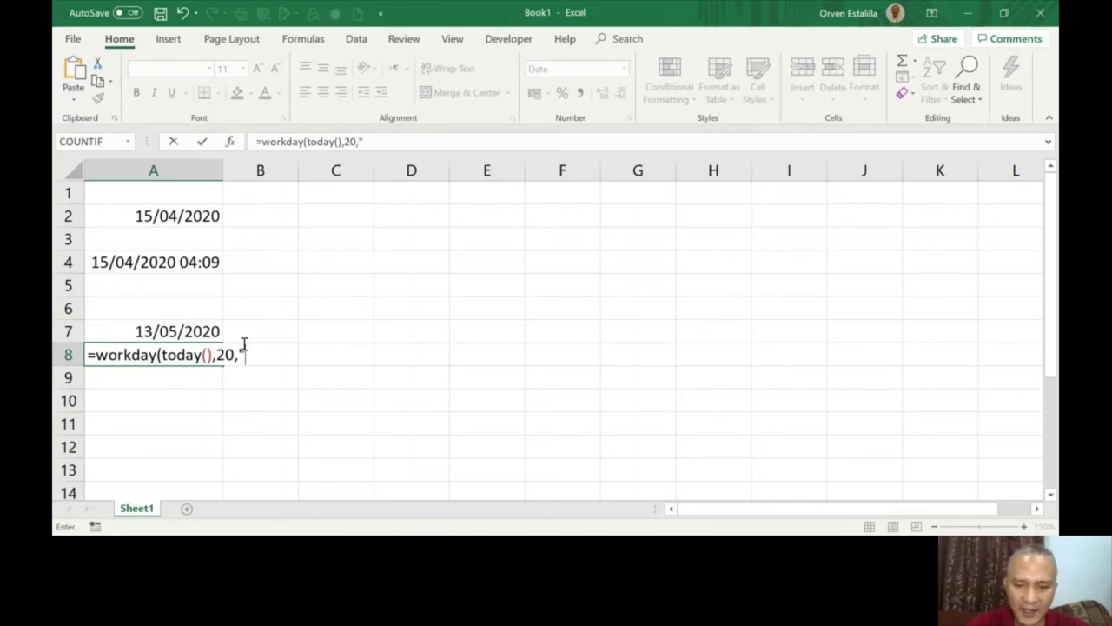
{"action": "type", "text": "16"}
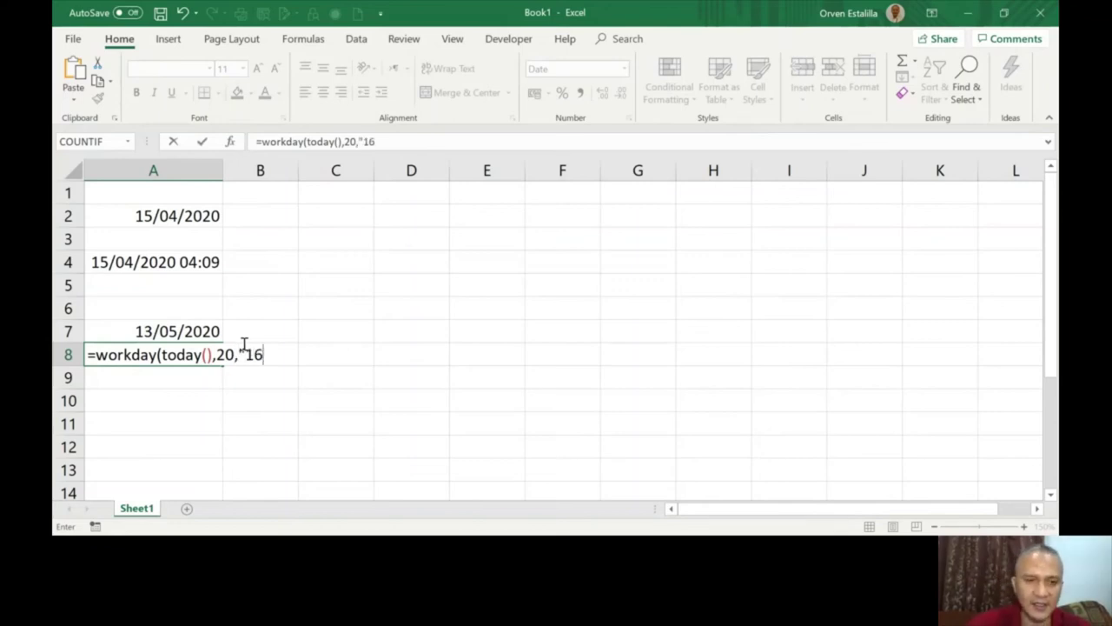
{"action": "type", "text": "/"}
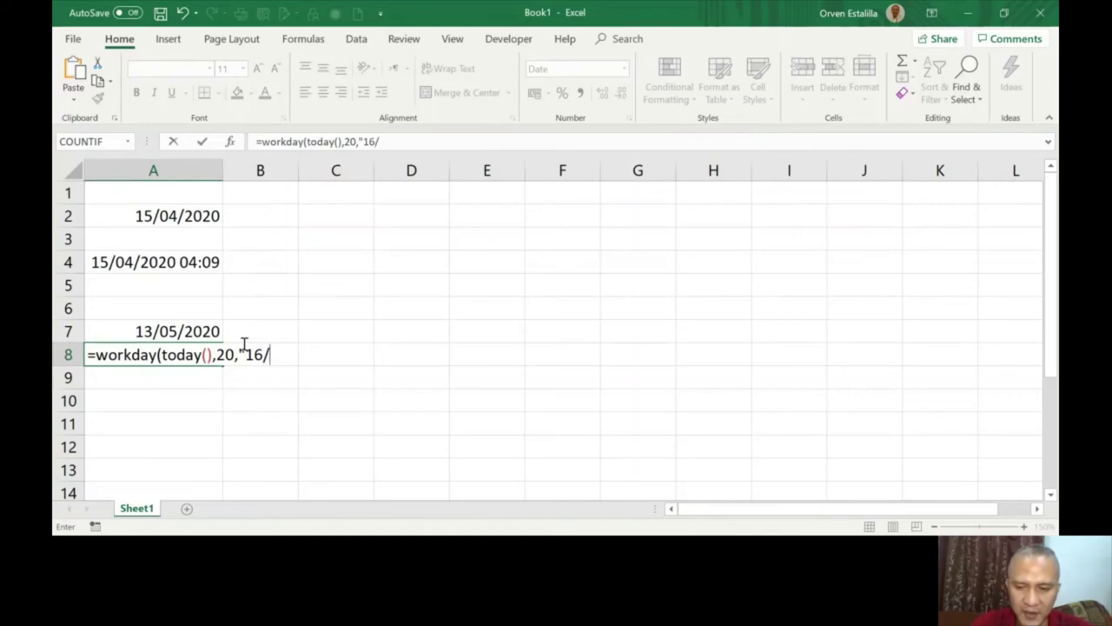
{"action": "type", "text": "04/2"}
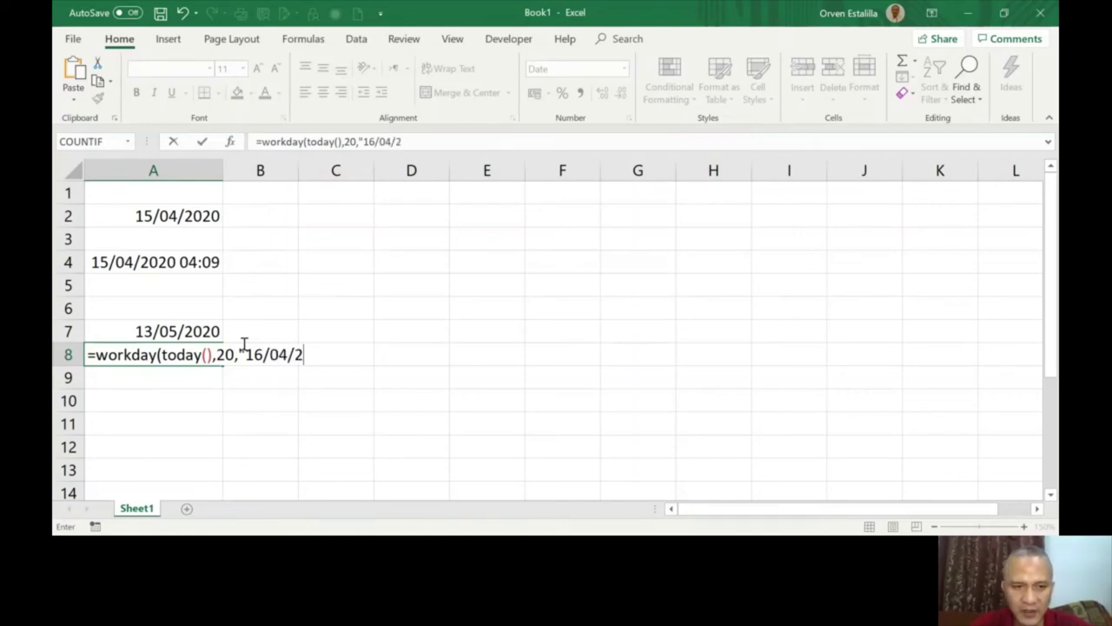
{"action": "type", "text": "020\")"}
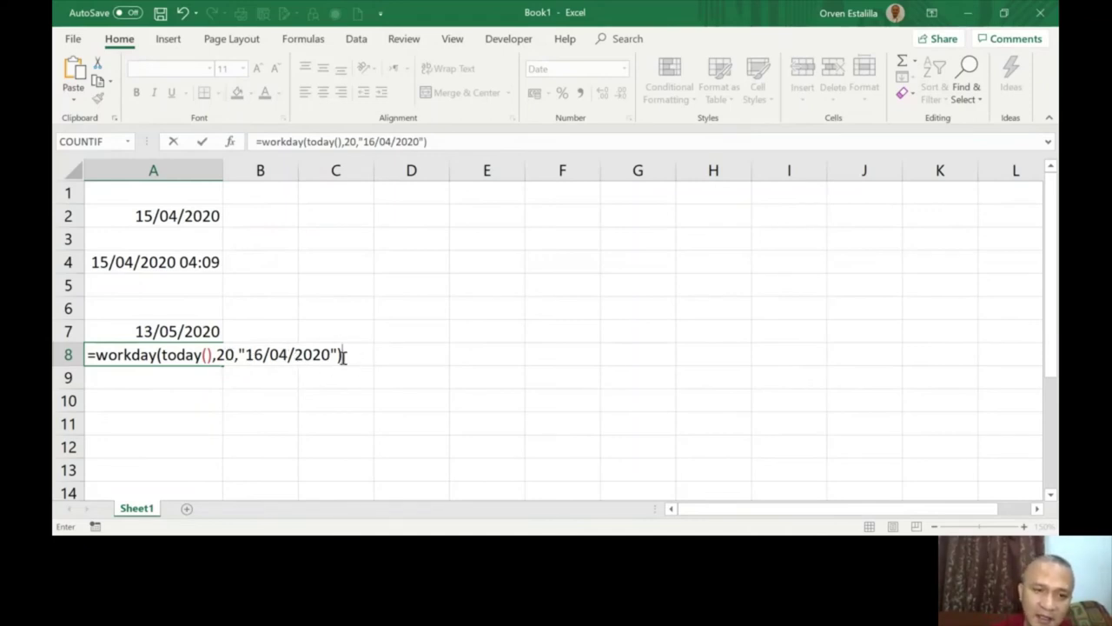
{"action": "key", "text": "Return"}
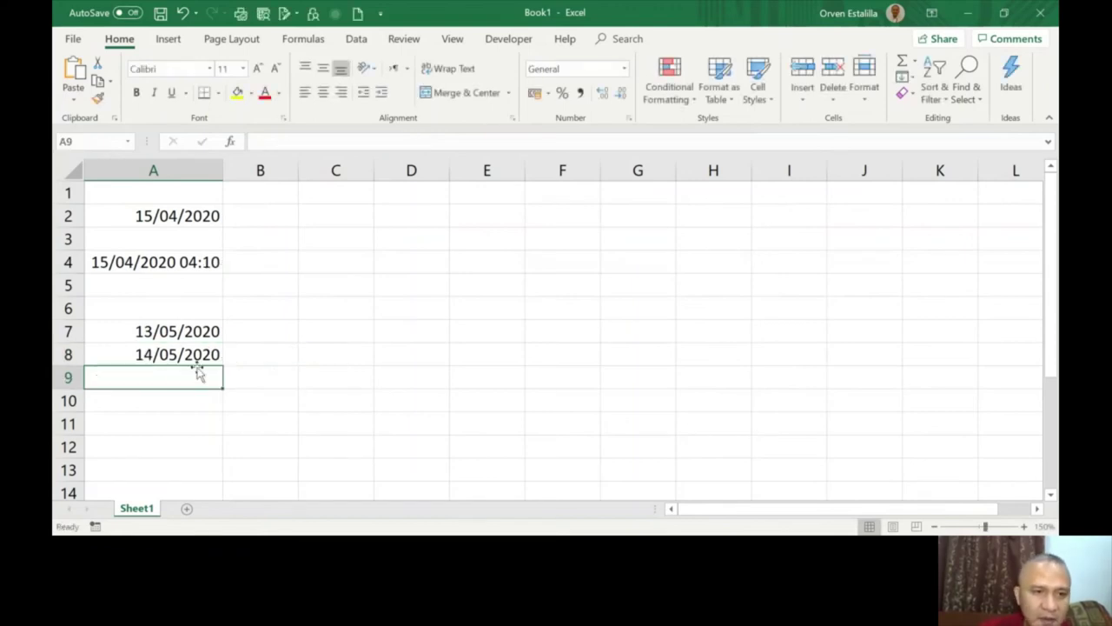
{"action": "left_click", "coordinate": [158, 352]}
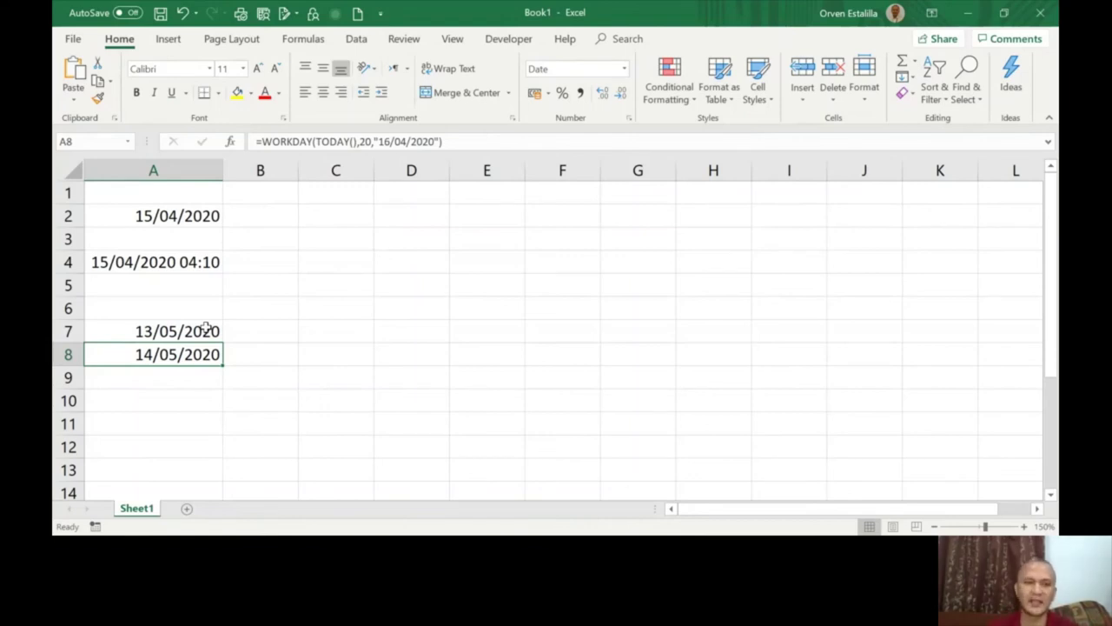
Format A9 as a date using the 14/03/2012 type without an asterisk
{"action": "left_click", "coordinate": [191, 378]}
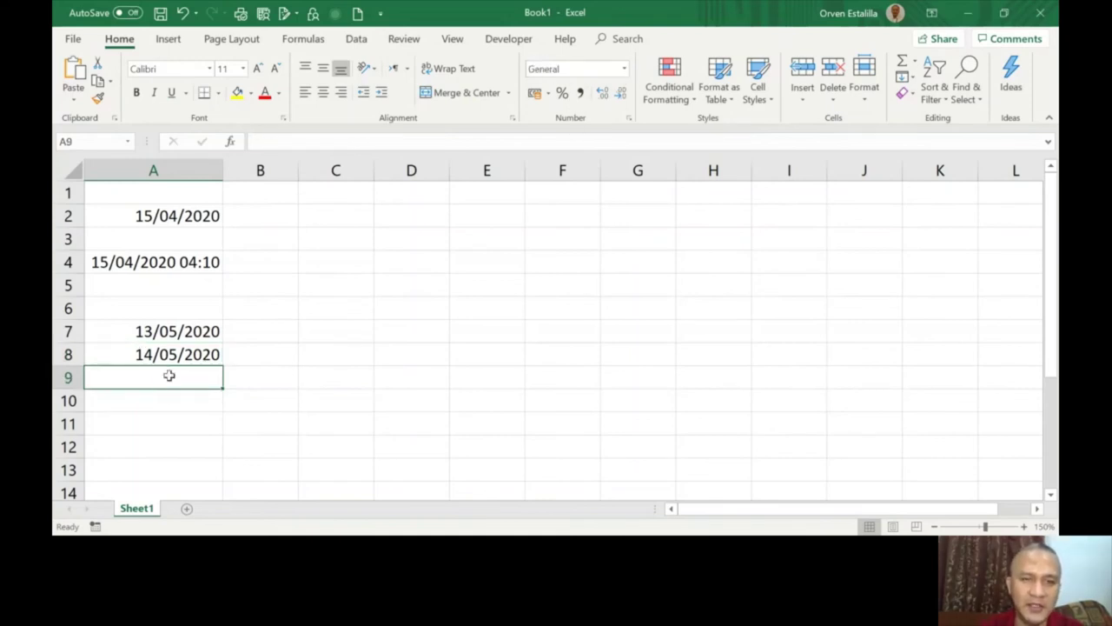
{"action": "left_click", "coordinate": [624, 68]}
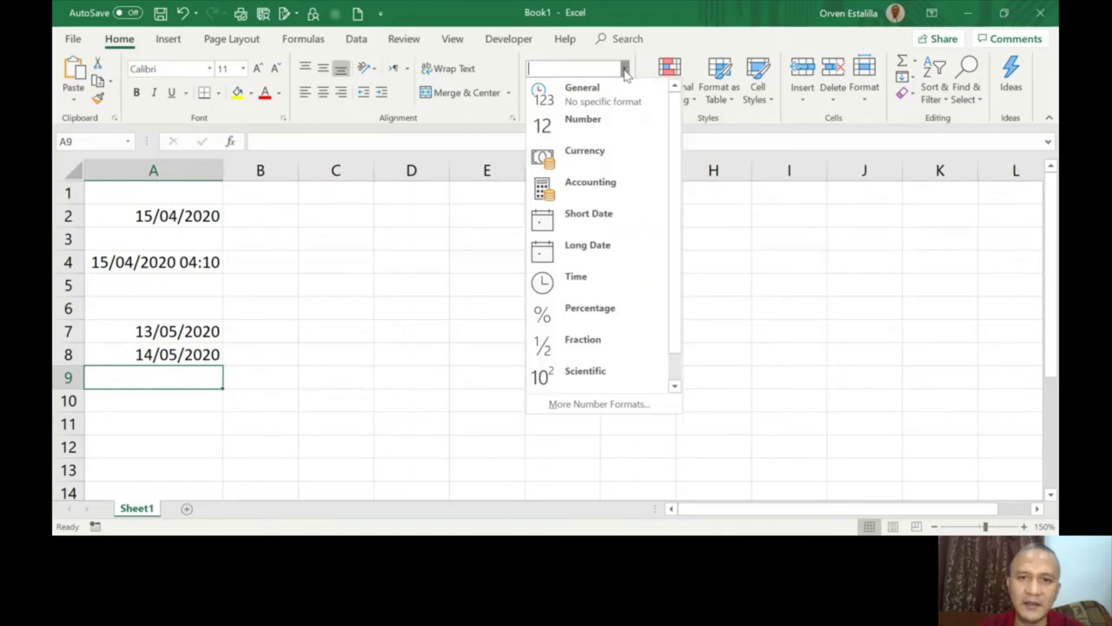
{"action": "left_click", "coordinate": [599, 252]}
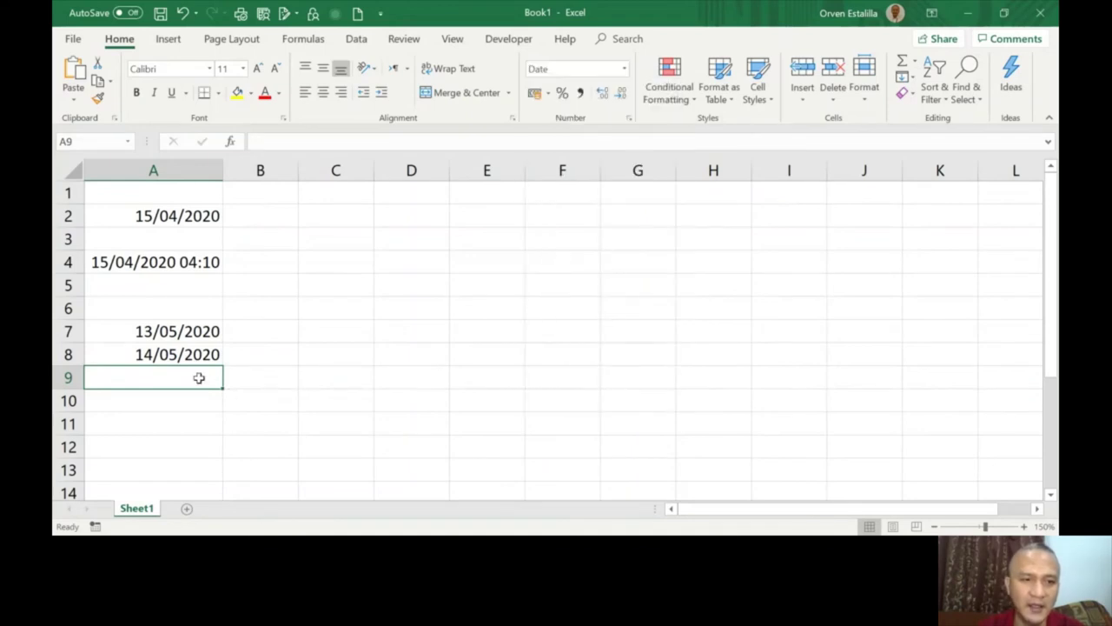
{"action": "left_click", "coordinate": [243, 381]}
{"action": "left_click", "coordinate": [194, 379]}
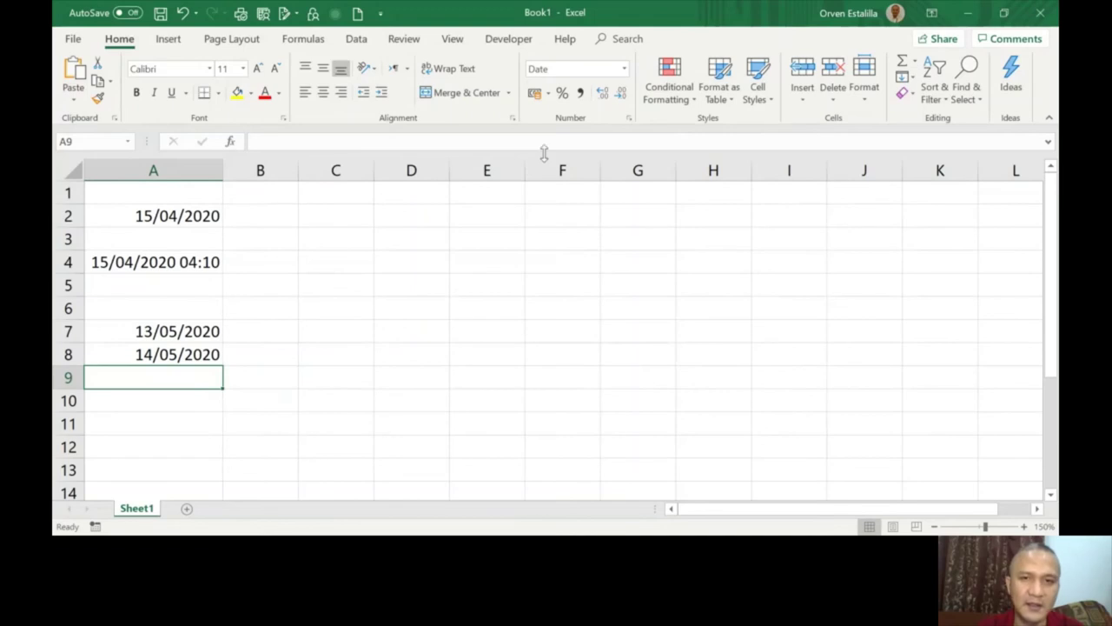
{"action": "left_click", "coordinate": [624, 69]}
{"action": "left_click", "coordinate": [621, 404]}
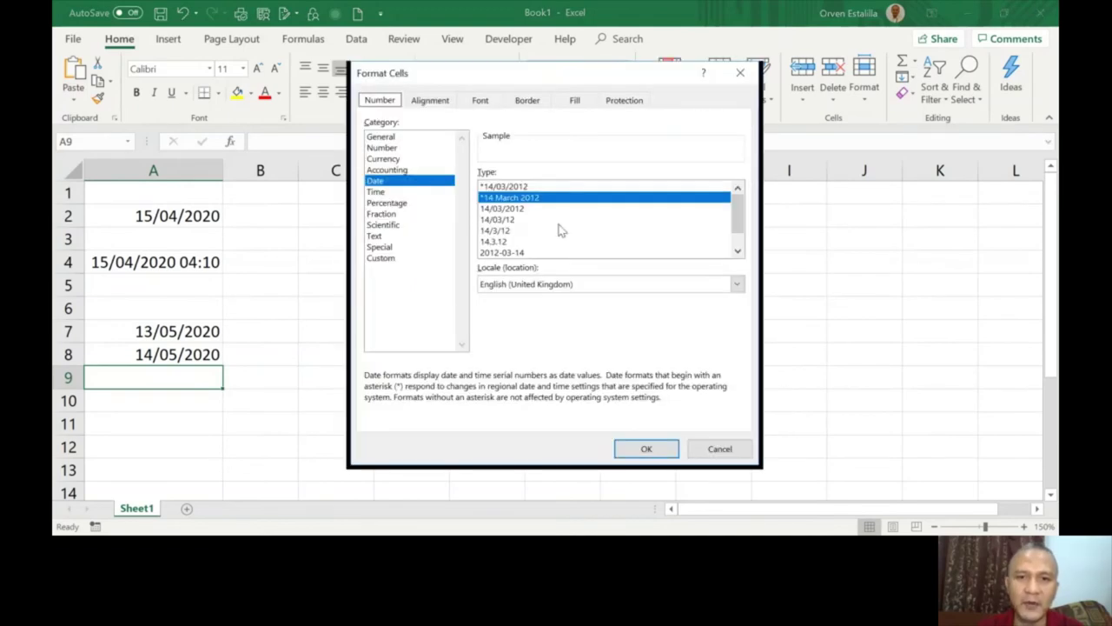
{"action": "left_click", "coordinate": [507, 209]}
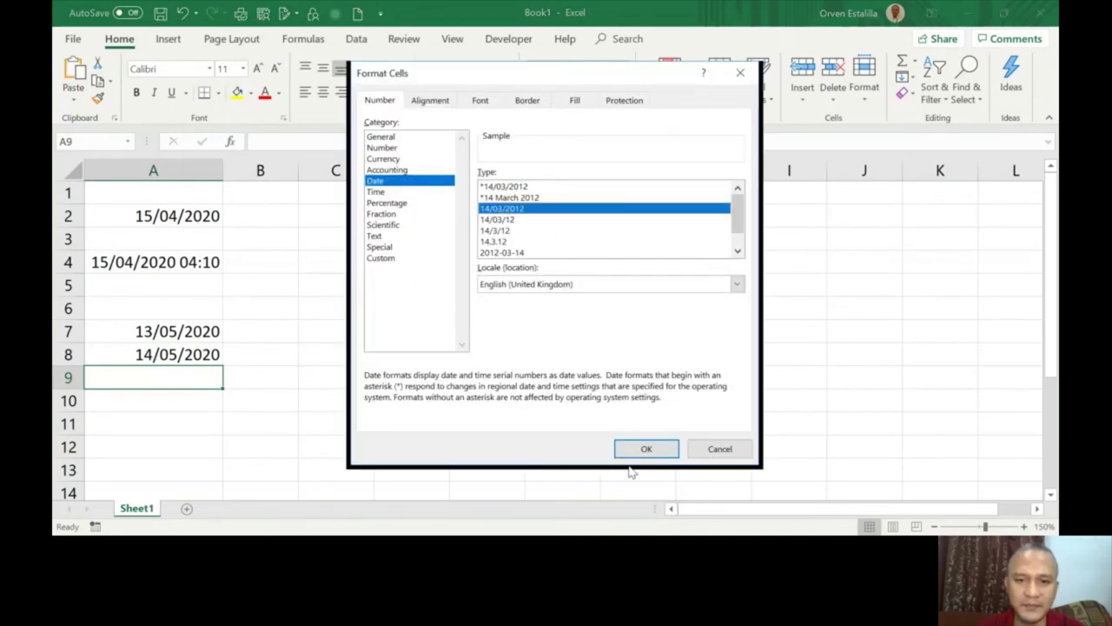
{"action": "left_click", "coordinate": [639, 449]}
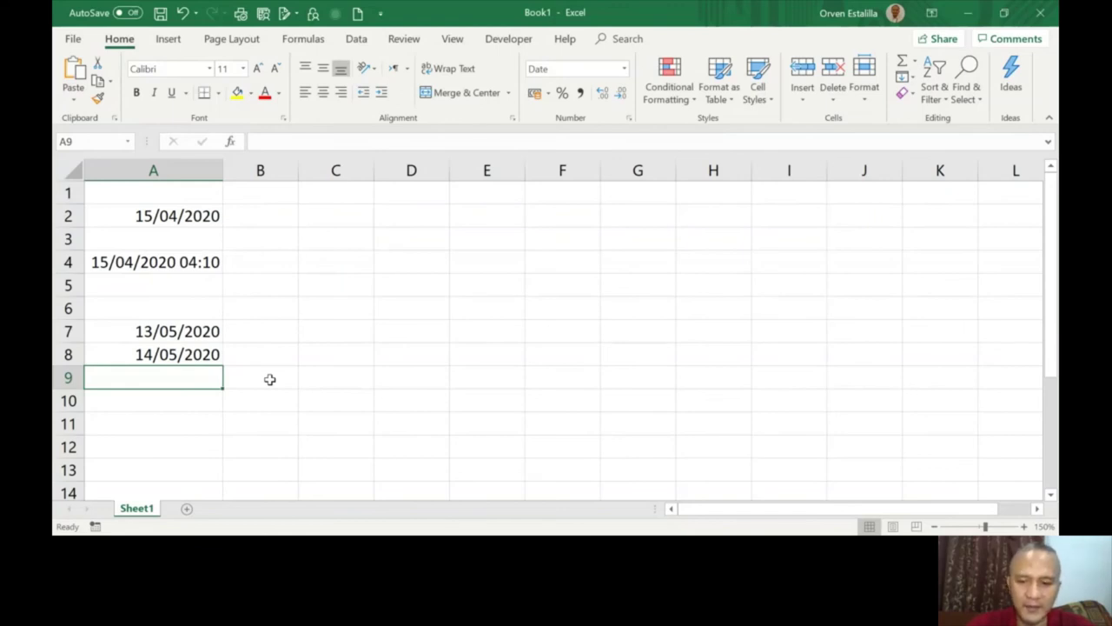
Enter =WORKDAY(TODAY(),-20) in A9 to find the date 20 working days before today
{"action": "type", "text": "=workday"}
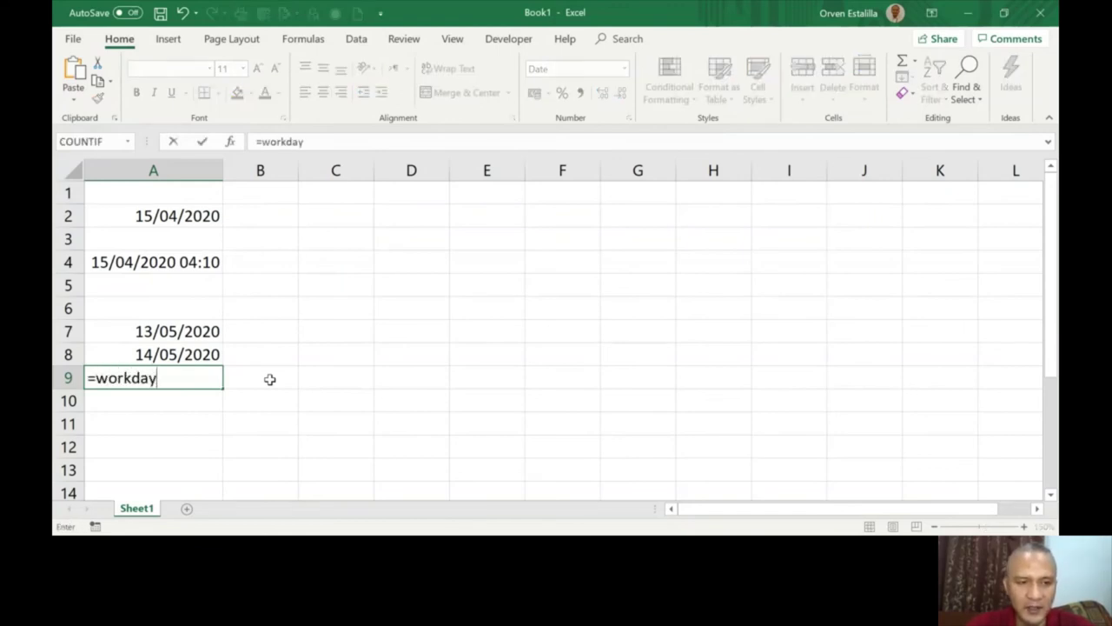
{"action": "type", "text": "(t"}
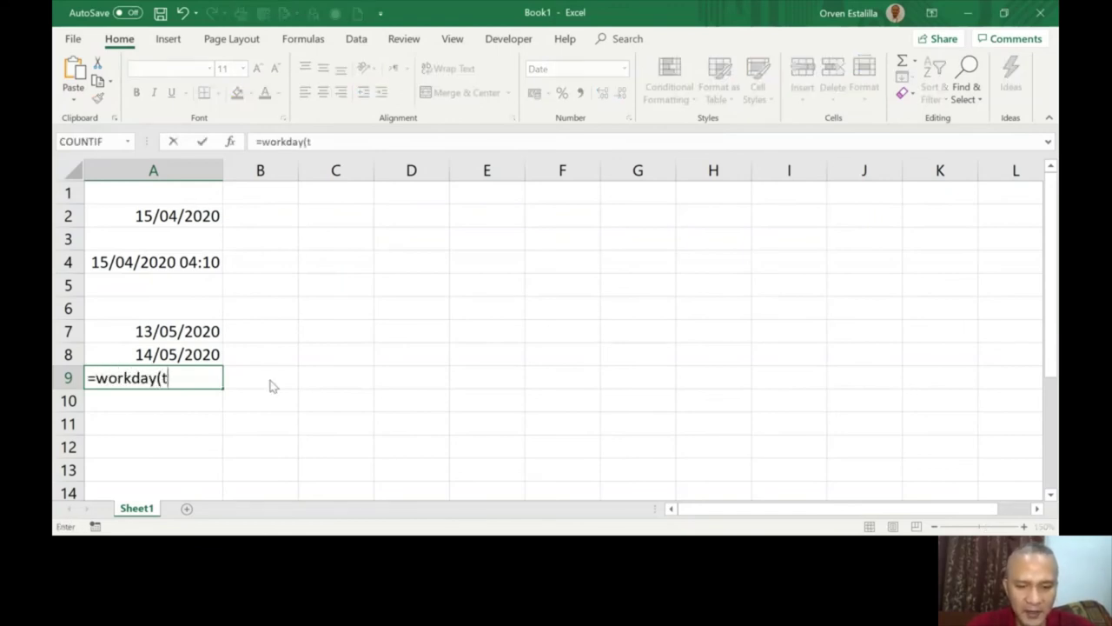
{"action": "type", "text": "oday"}
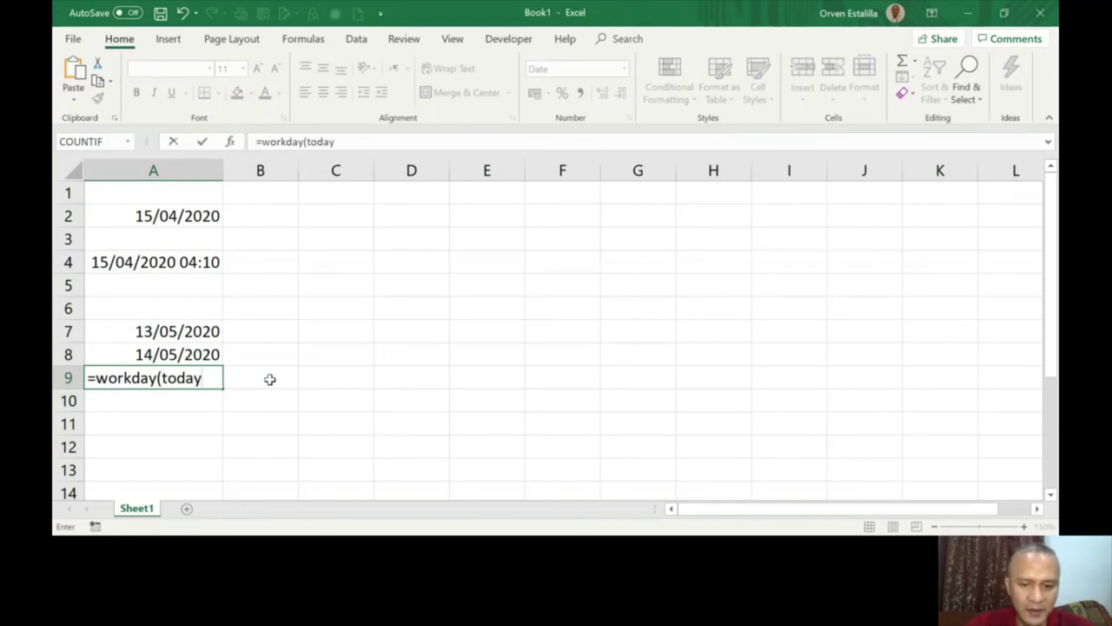
{"action": "type", "text": "()"}
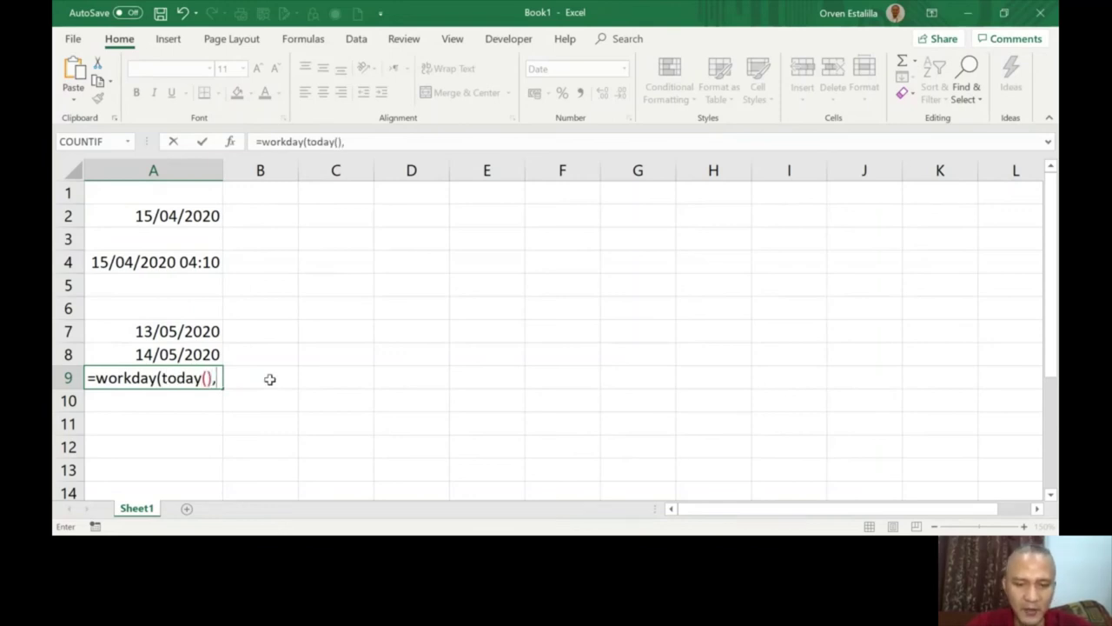
{"action": "type", "text": ",-20"}
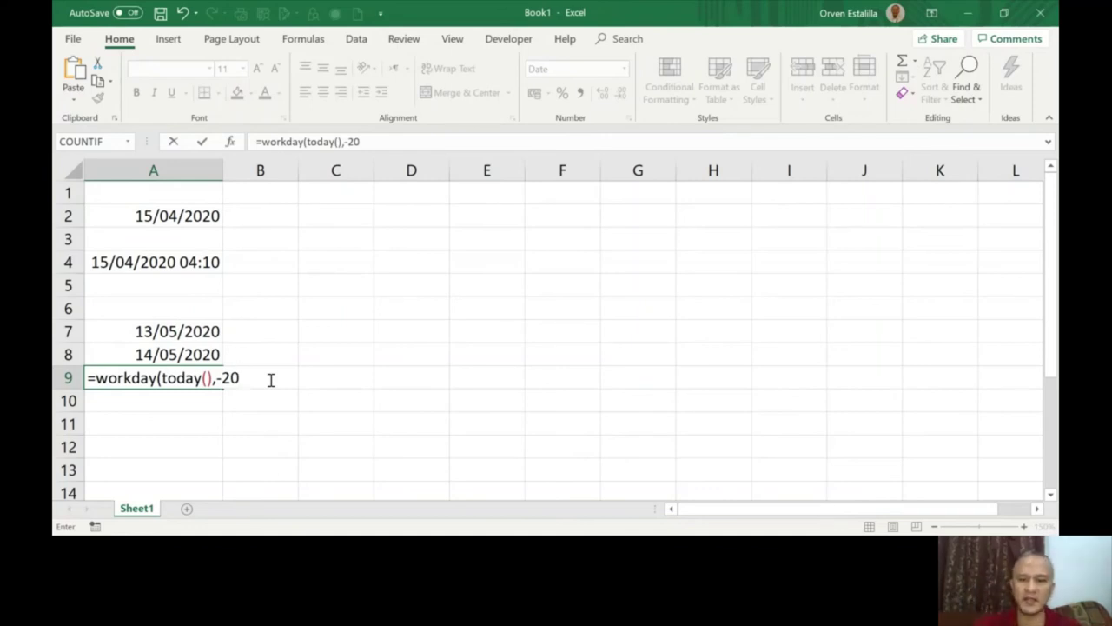
{"action": "type", "text": ","}
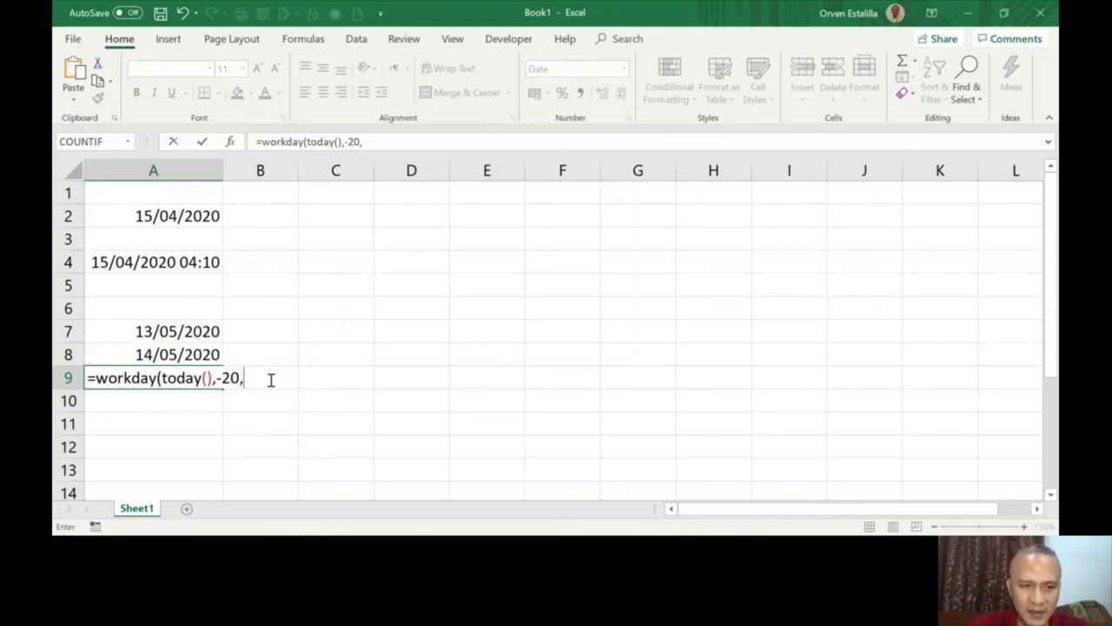
{"action": "key", "text": "BackSpace"}
{"action": "type", "text": ")"}
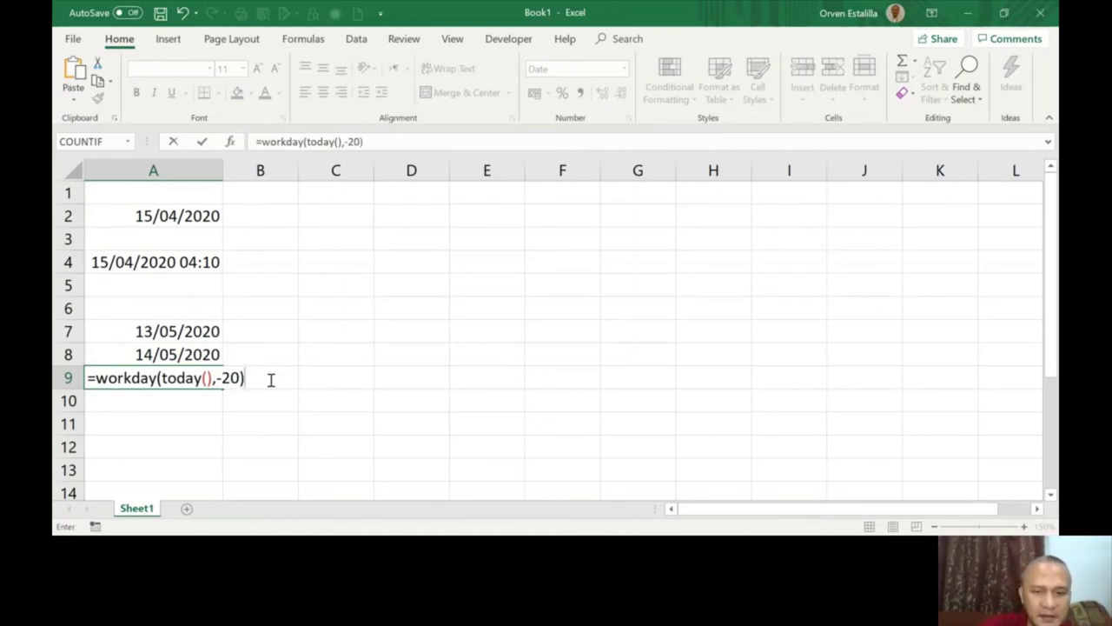
{"action": "key", "text": "Return"}
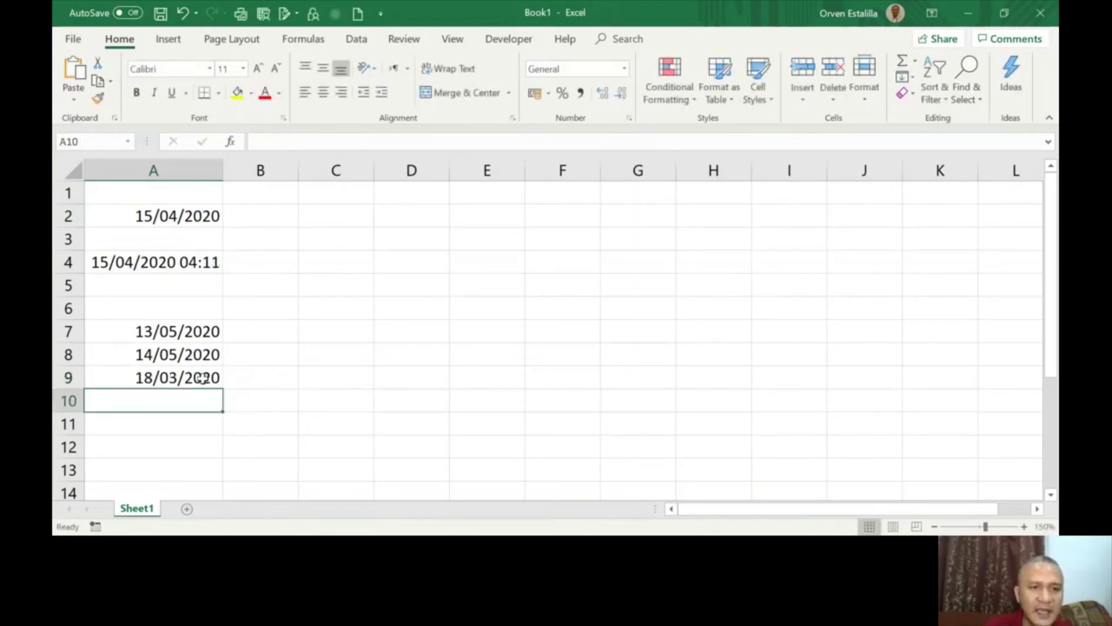
{"action": "left_click", "coordinate": [213, 379]}
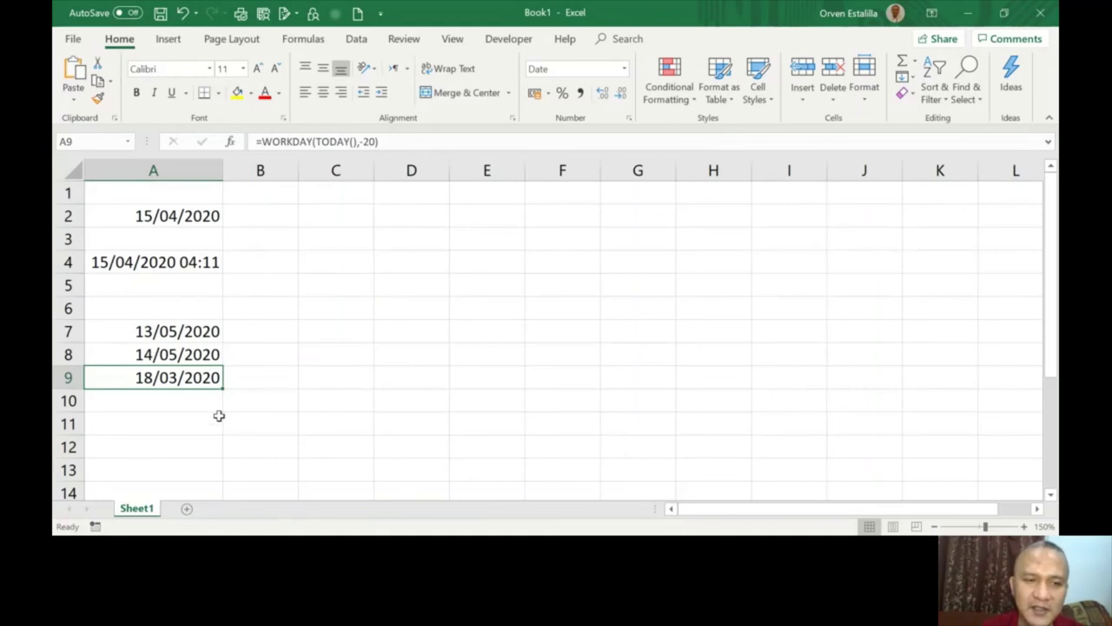
Enter =WORKDAY.INTL(TODAY(),10,7) in A10 to add 10 working days to today using weekend code 7
{"action": "left_click", "coordinate": [185, 399]}
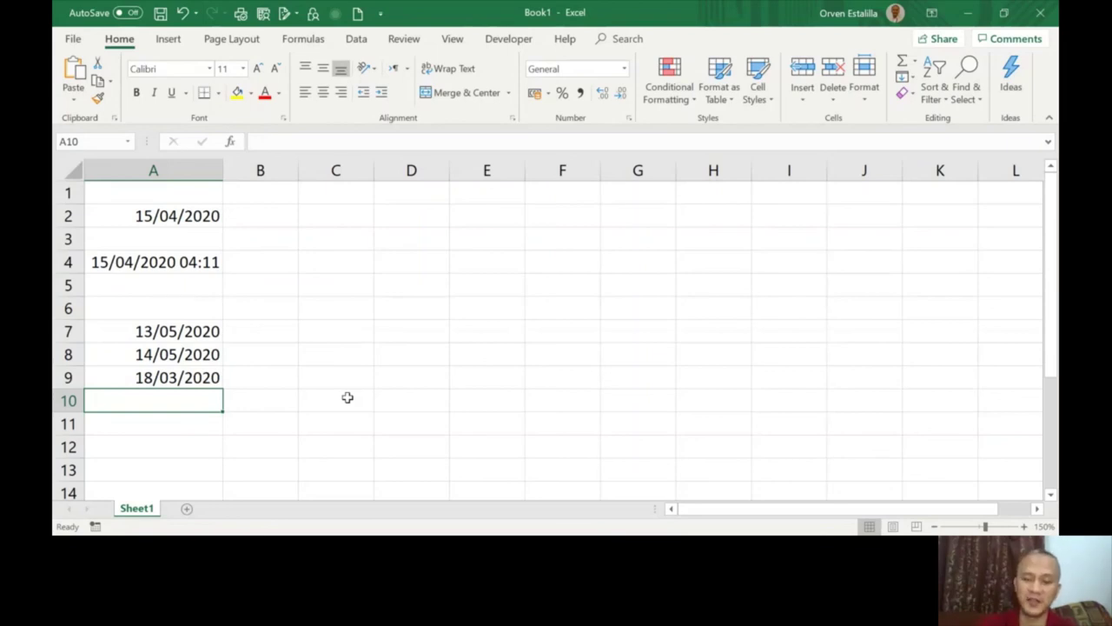
{"action": "type", "text": "=w"}
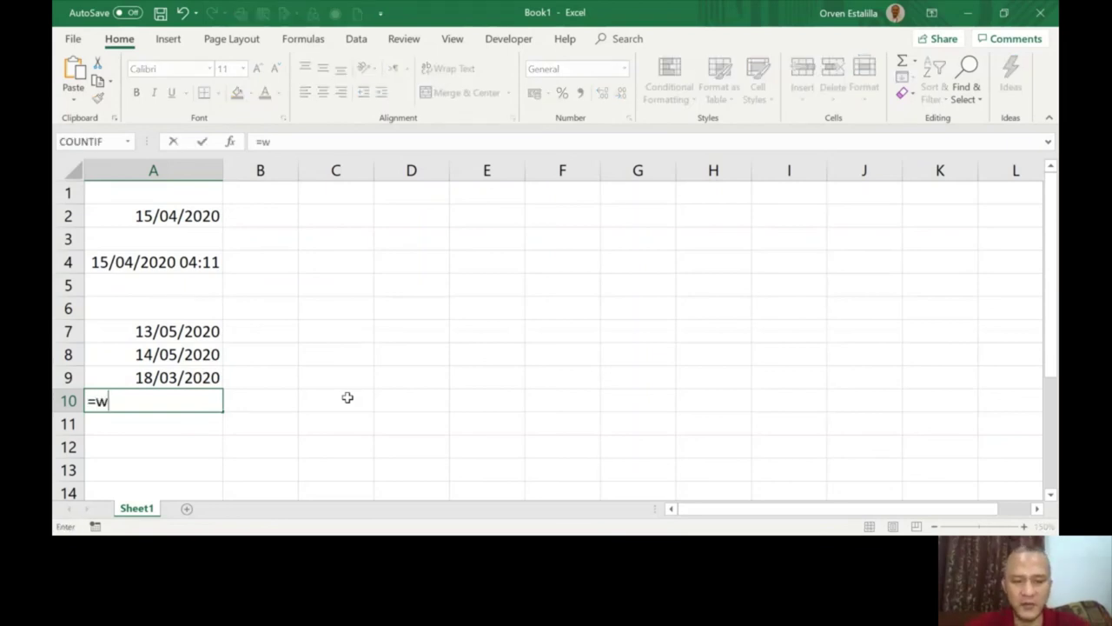
{"action": "type", "text": "orkda"}
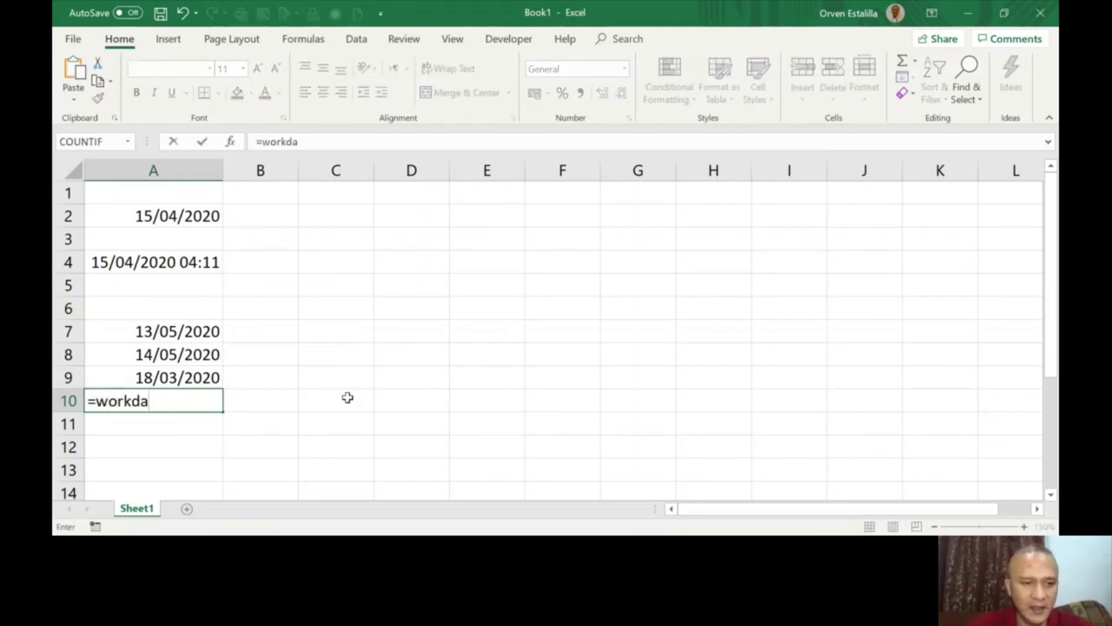
{"action": "type", "text": "y"}
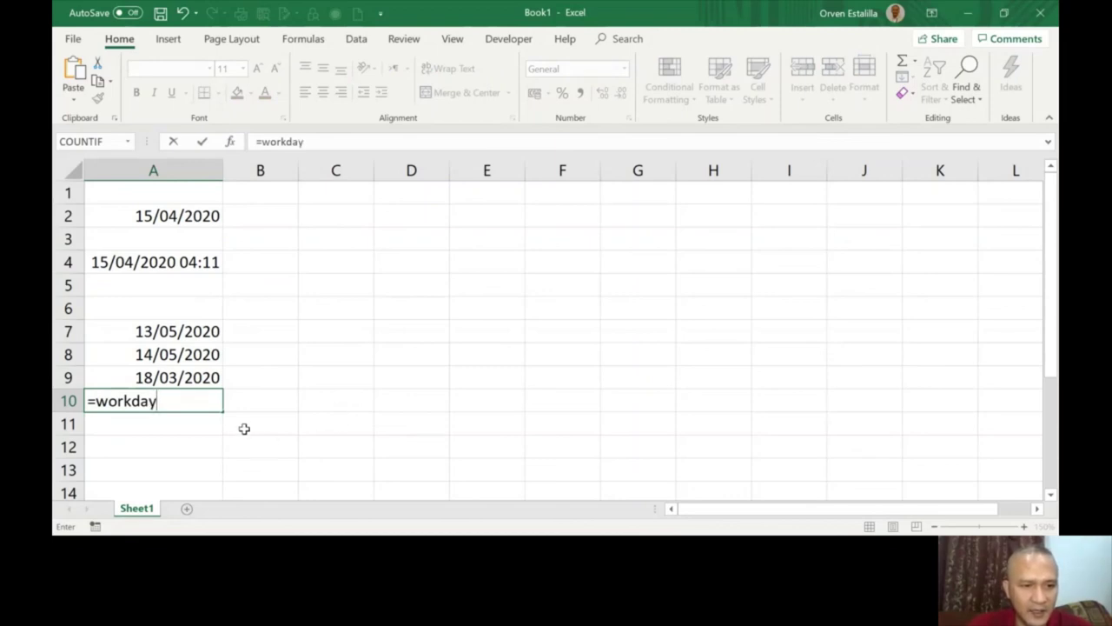
{"action": "double_click", "coordinate": [166, 432]}
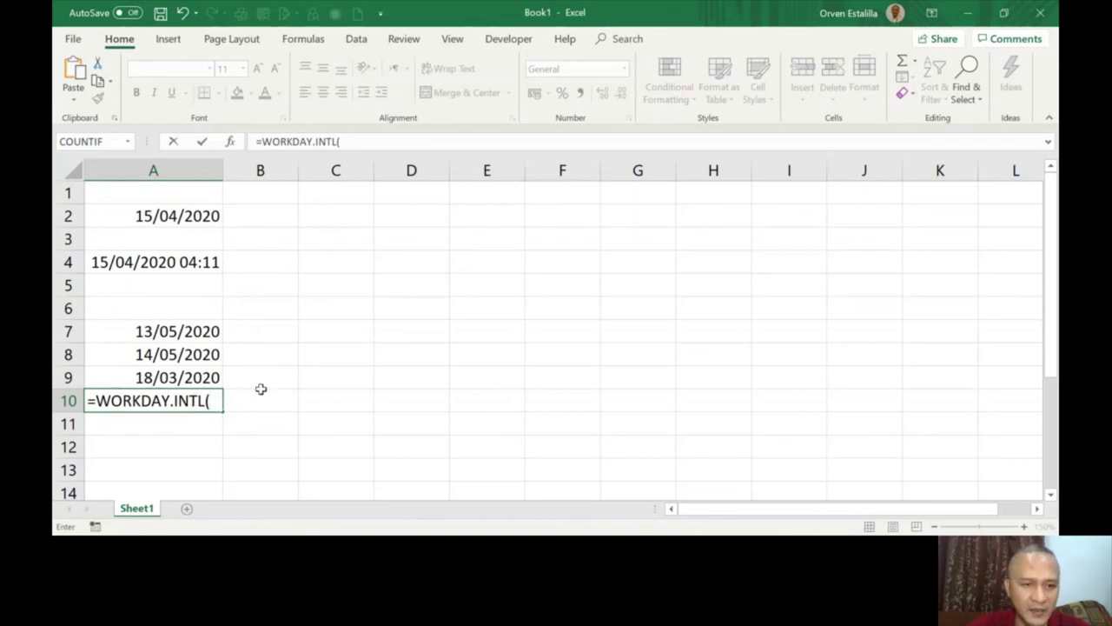
{"action": "type", "text": "today()"}
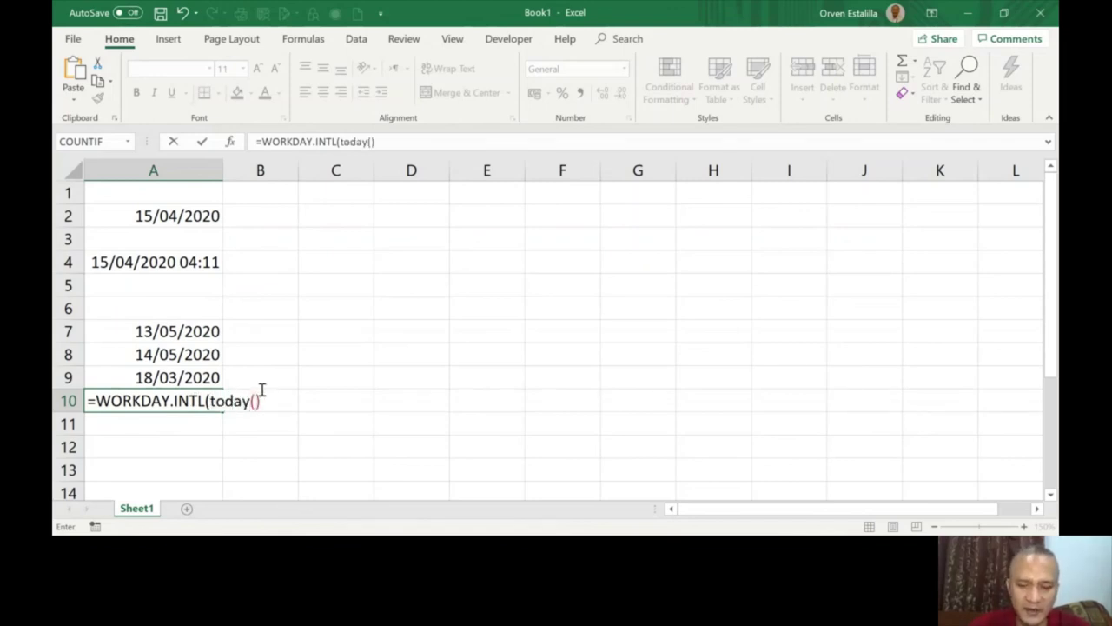
{"action": "type", "text": ","}
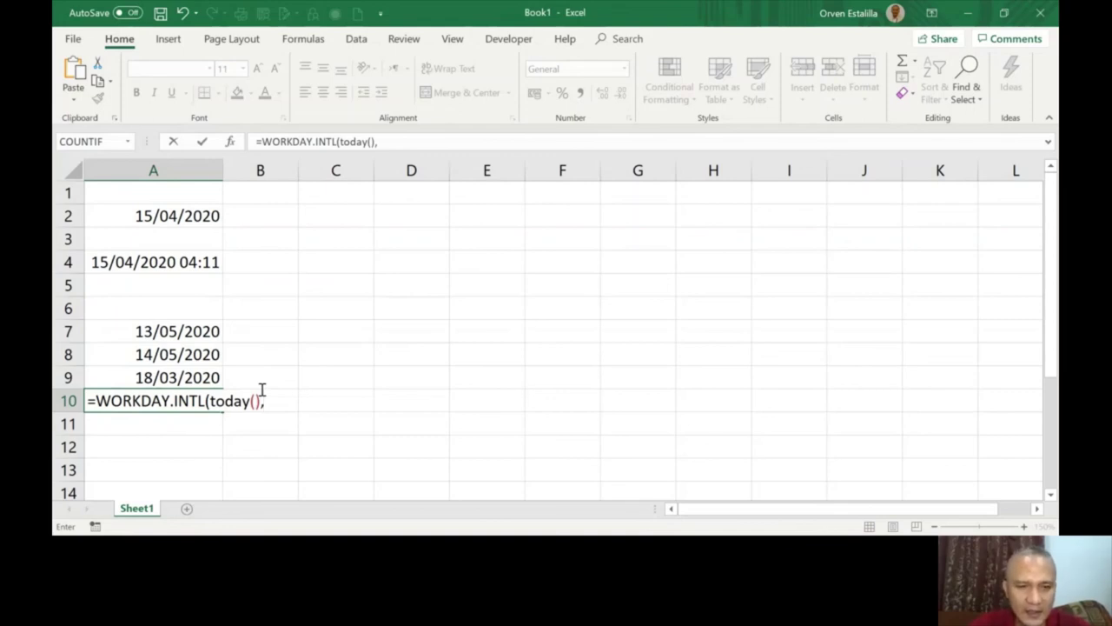
{"action": "type", "text": "10"}
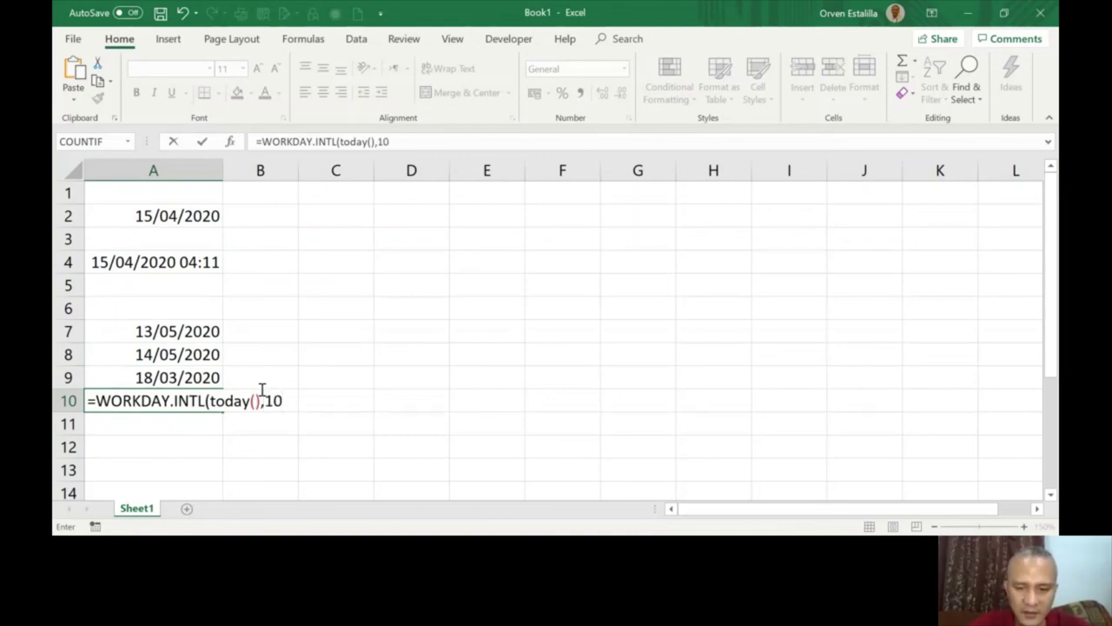
{"action": "type", "text": ","}
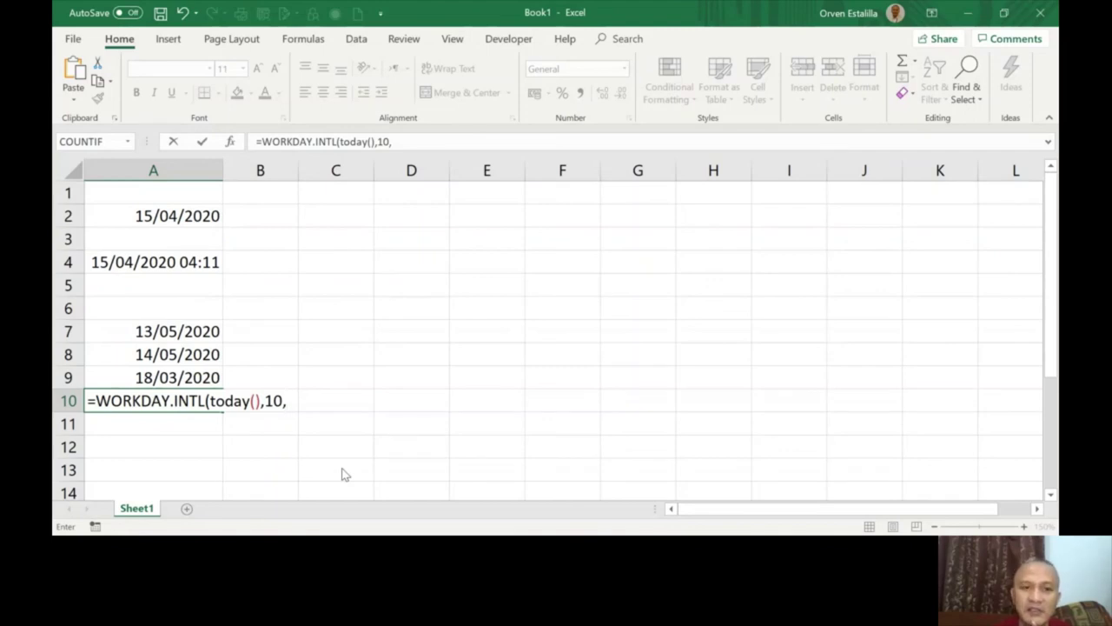
{"action": "type", "text": "7"}
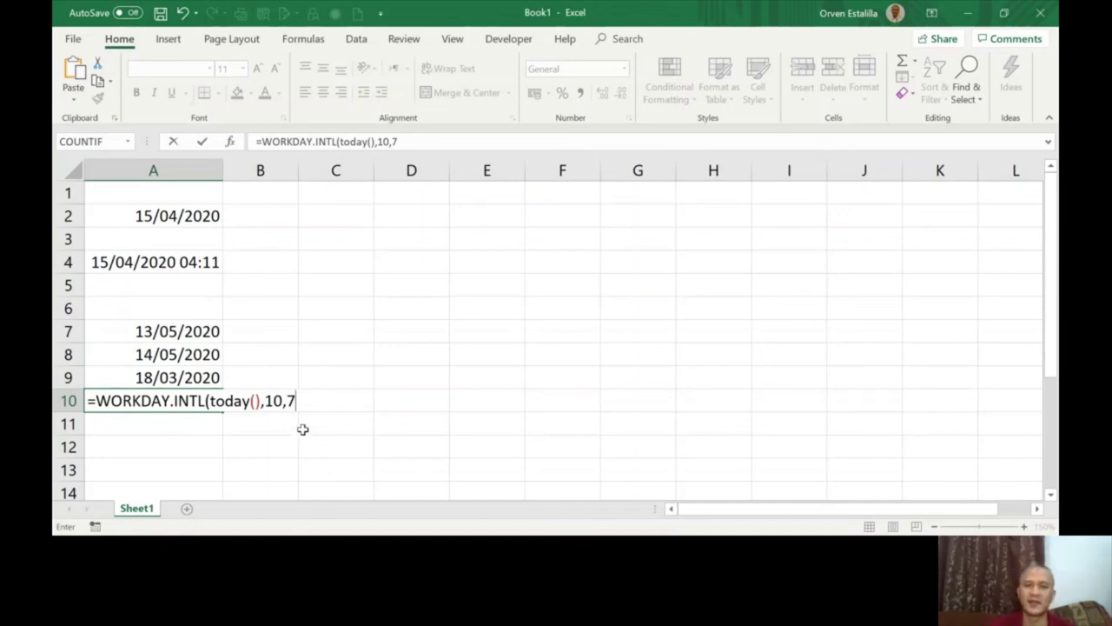
{"action": "type", "text": ","}
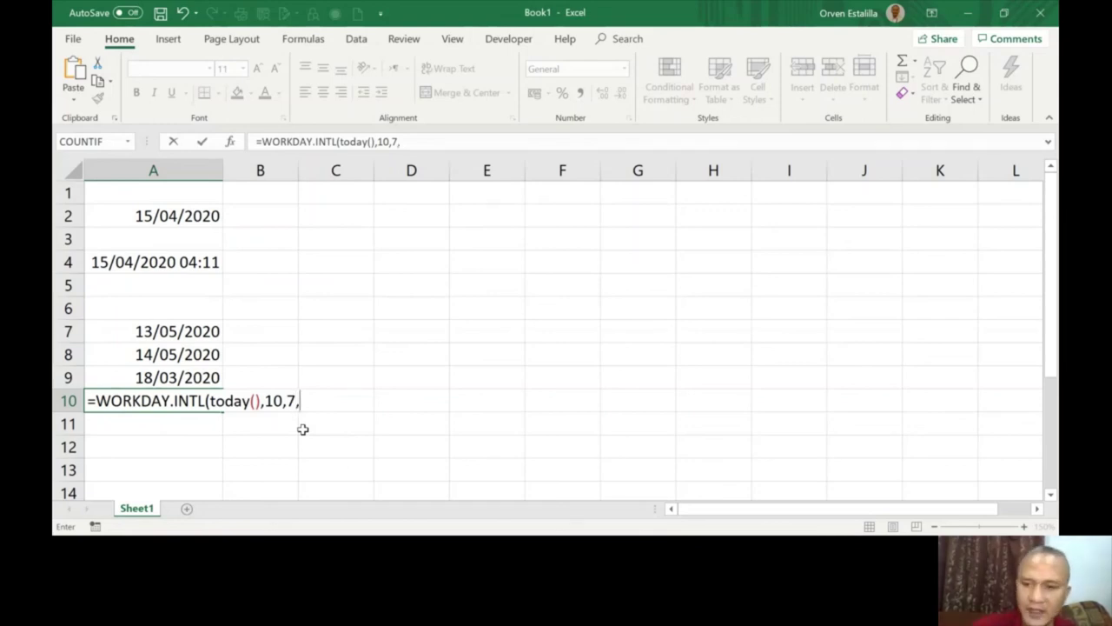
{"action": "key", "text": "BackSpace"}
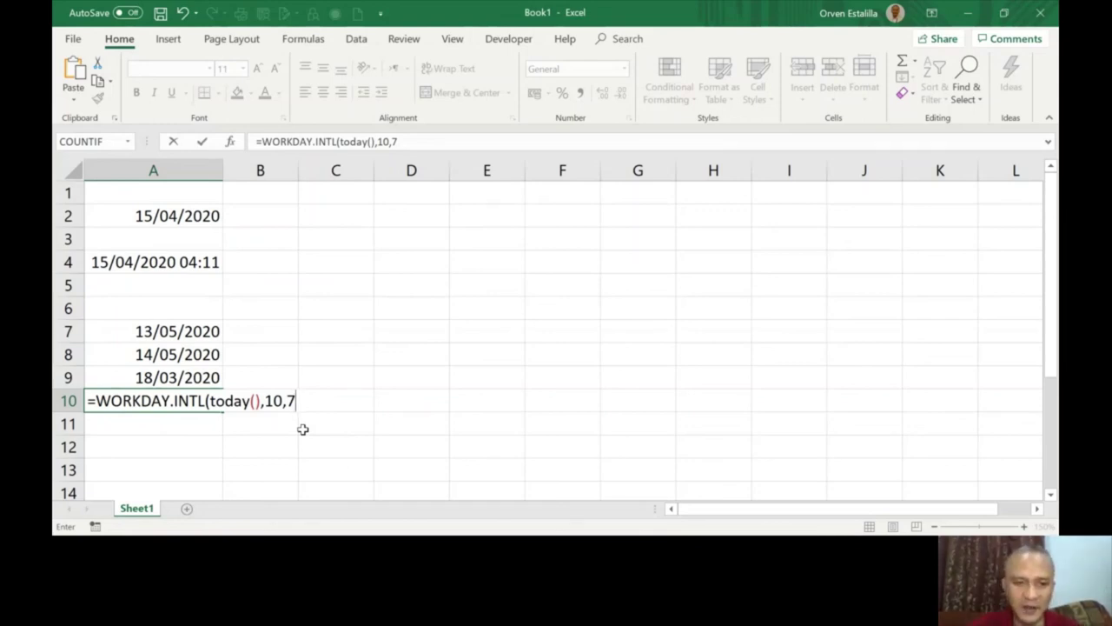
{"action": "type", "text": ")"}
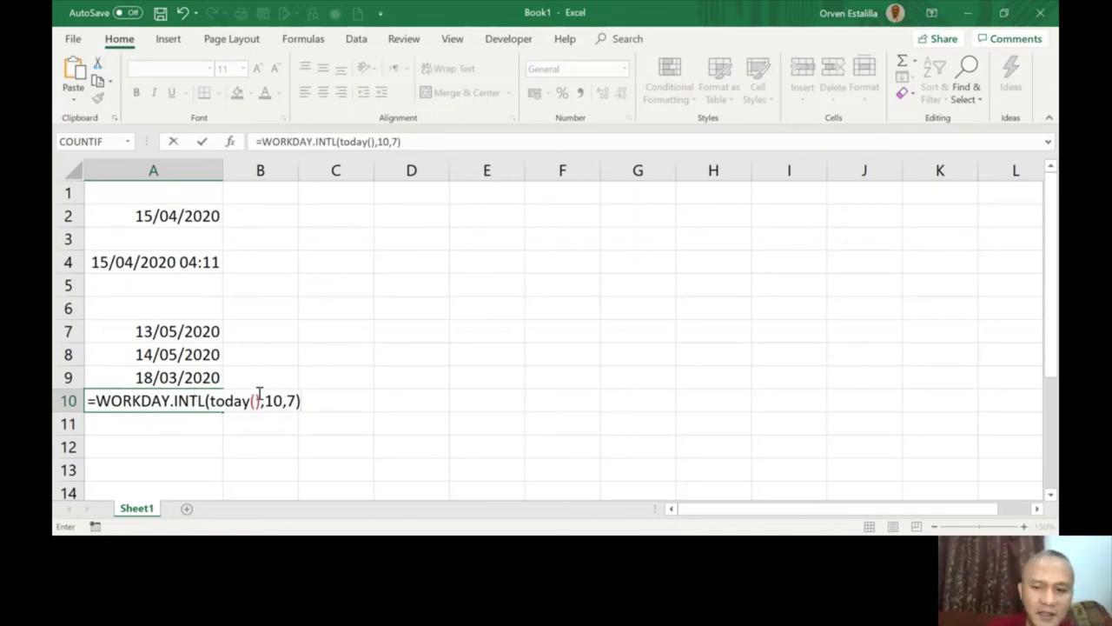
{"action": "key", "text": "Return"}
Format A10 as a date using the 14/03/2012 type without an asterisk
{"action": "left_click", "coordinate": [193, 399]}
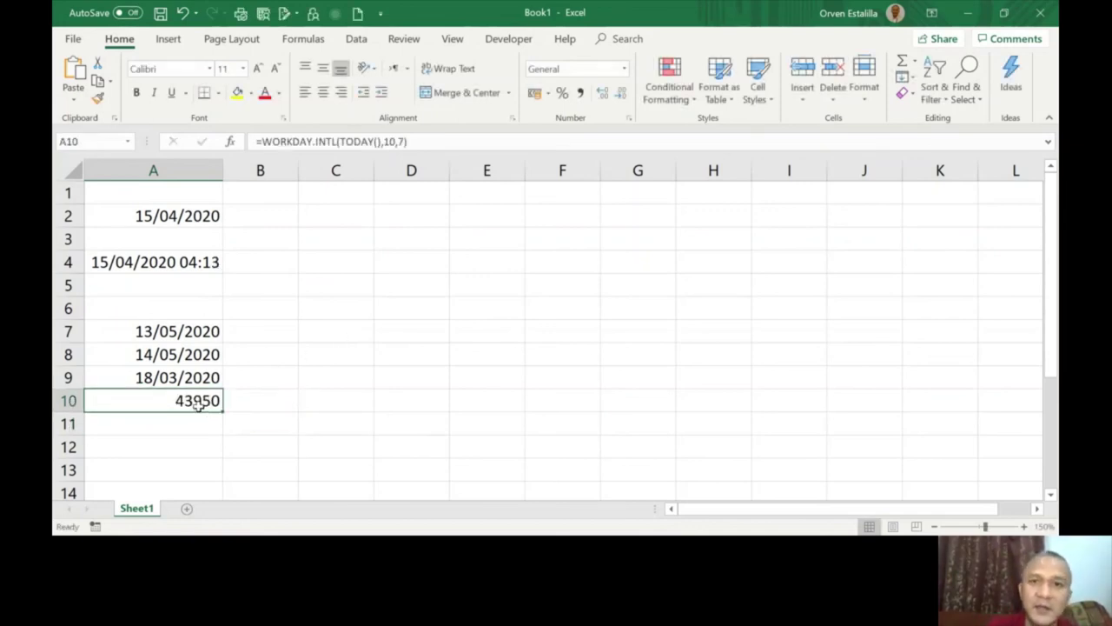
{"action": "left_click", "coordinate": [624, 69]}
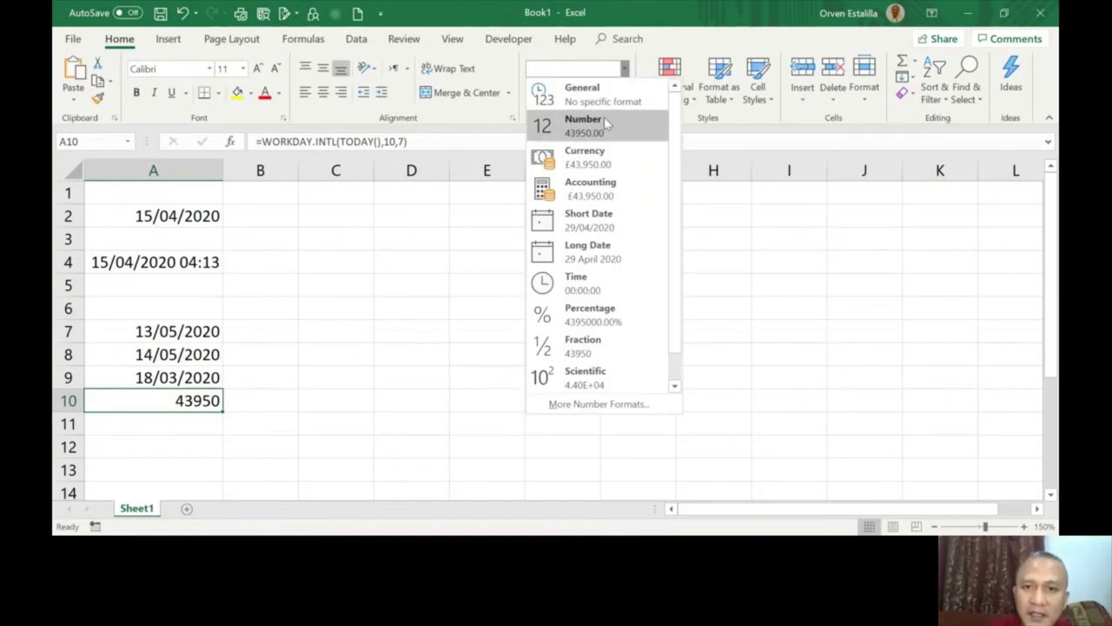
{"action": "left_click", "coordinate": [597, 405]}
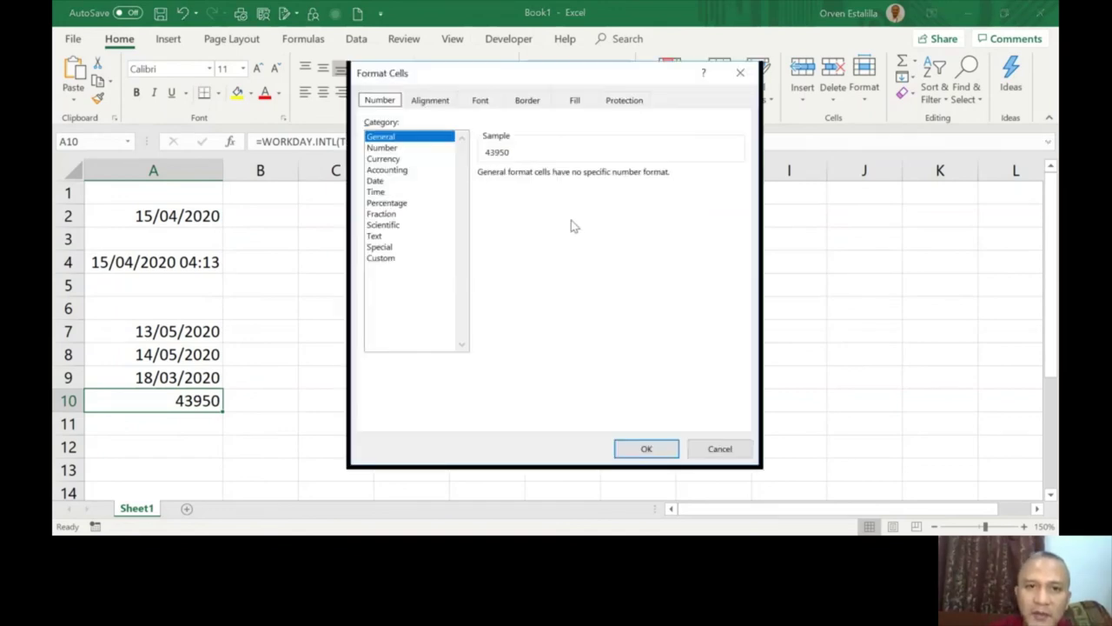
{"action": "left_click", "coordinate": [379, 181]}
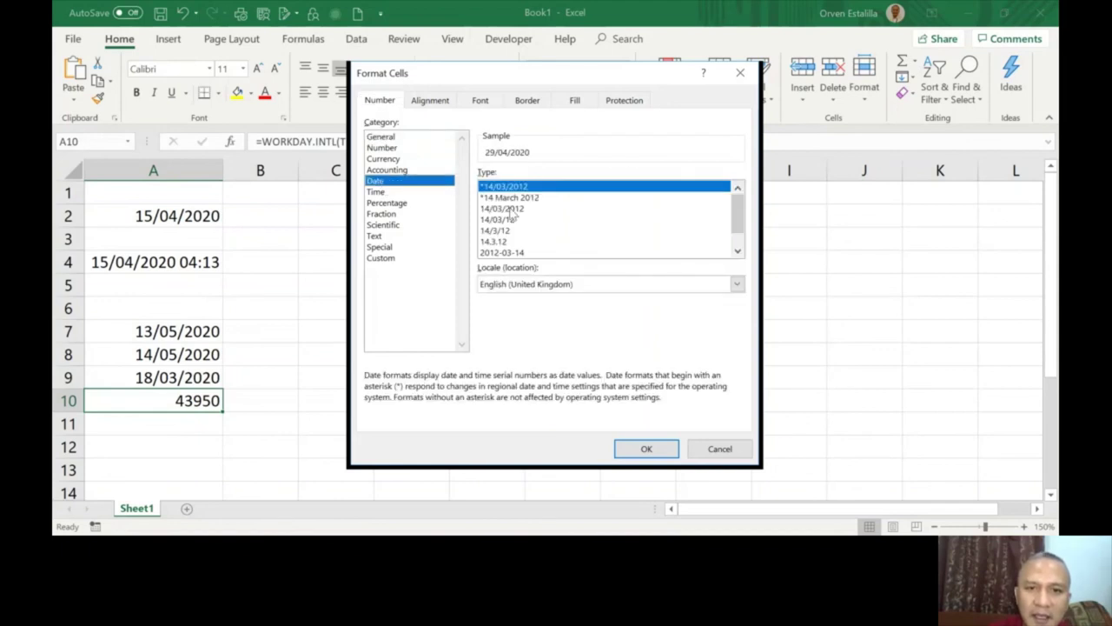
{"action": "left_click", "coordinate": [511, 209]}
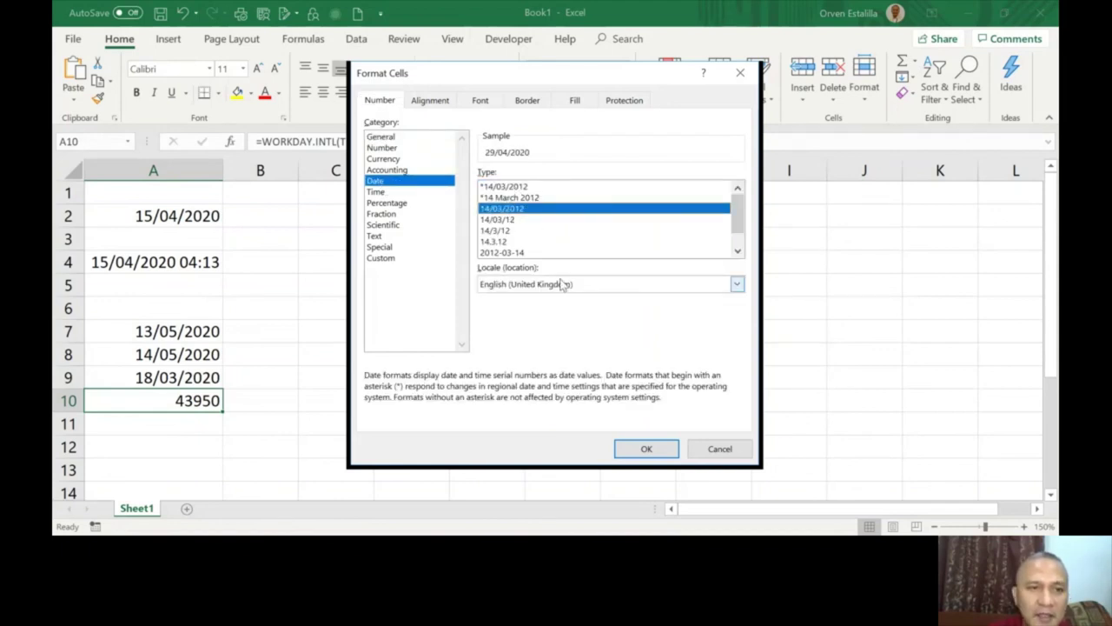
{"action": "left_click", "coordinate": [643, 448]}
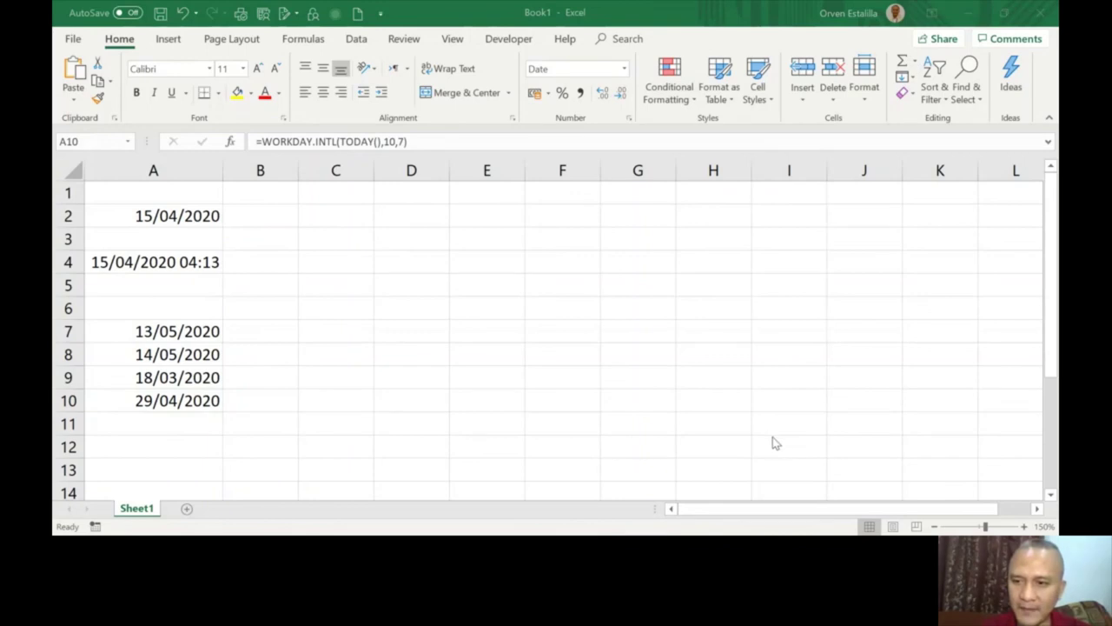
{"action": "left_click", "coordinate": [198, 408]}
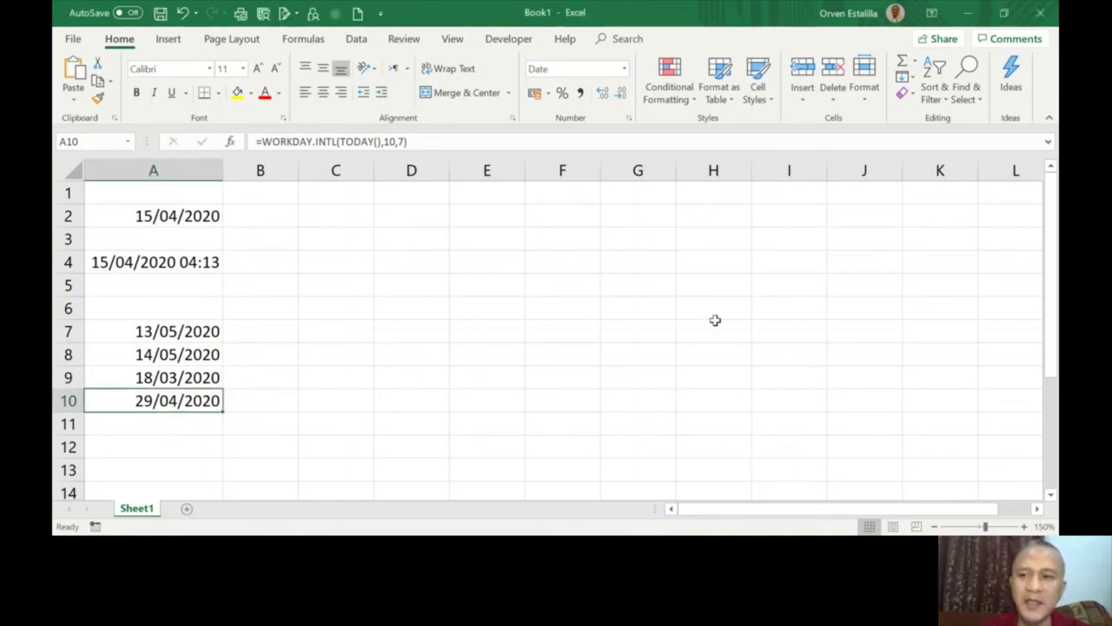